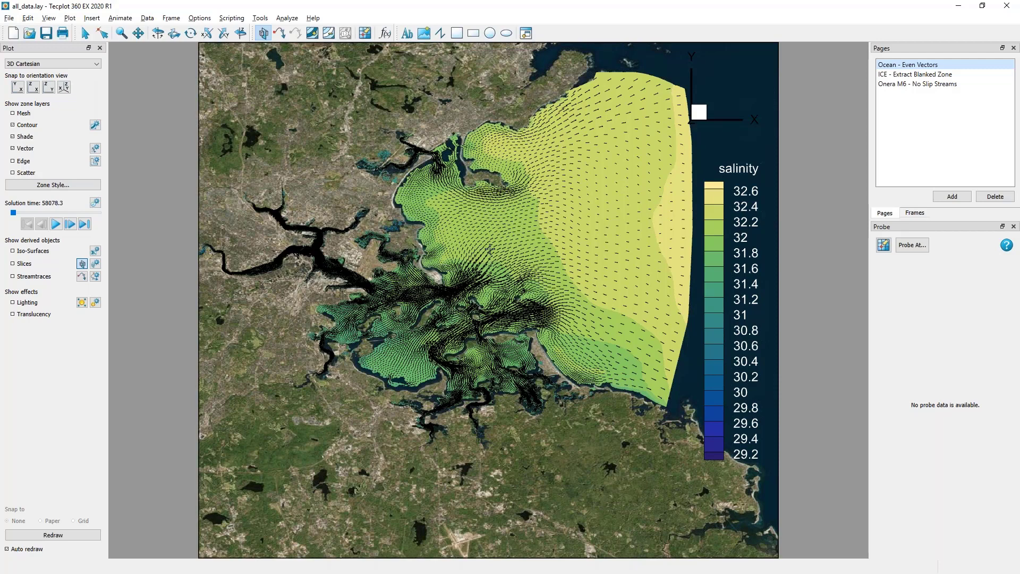
- Switch off vector tangents in the ocean zone's style, and restore them
left_click(64, 186)
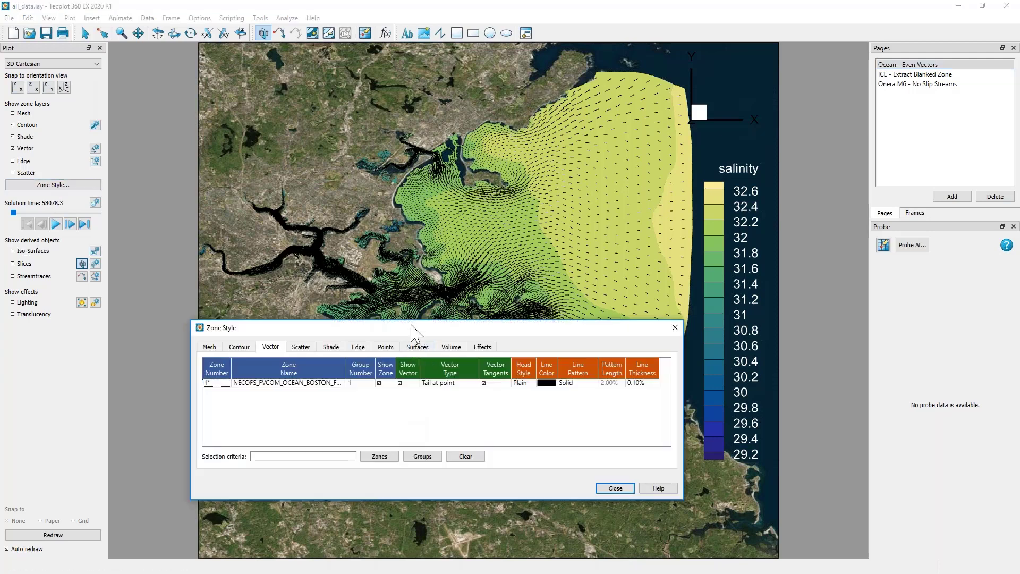
left_click_drag(409, 330, 417, 375)
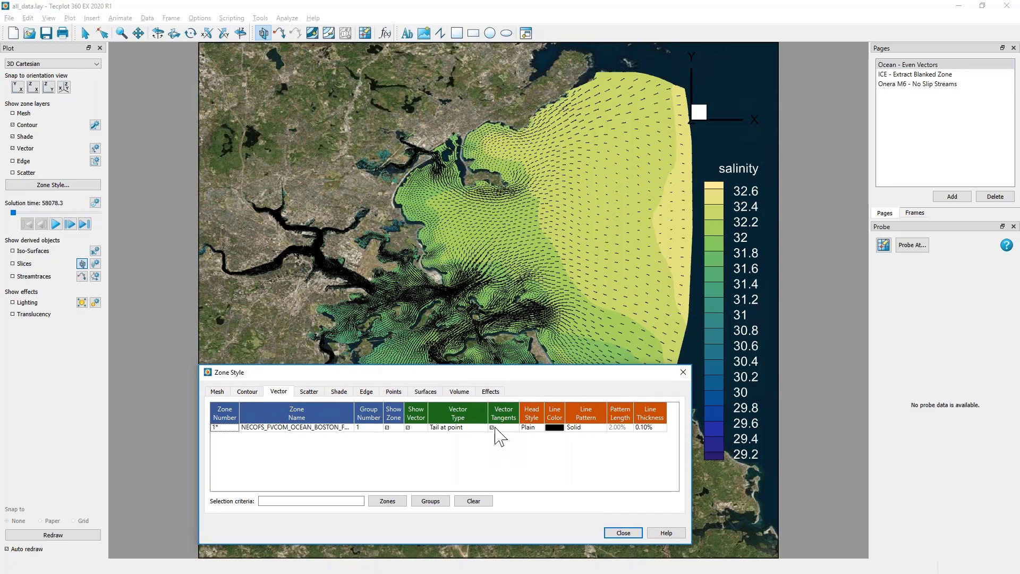
left_click(491, 427)
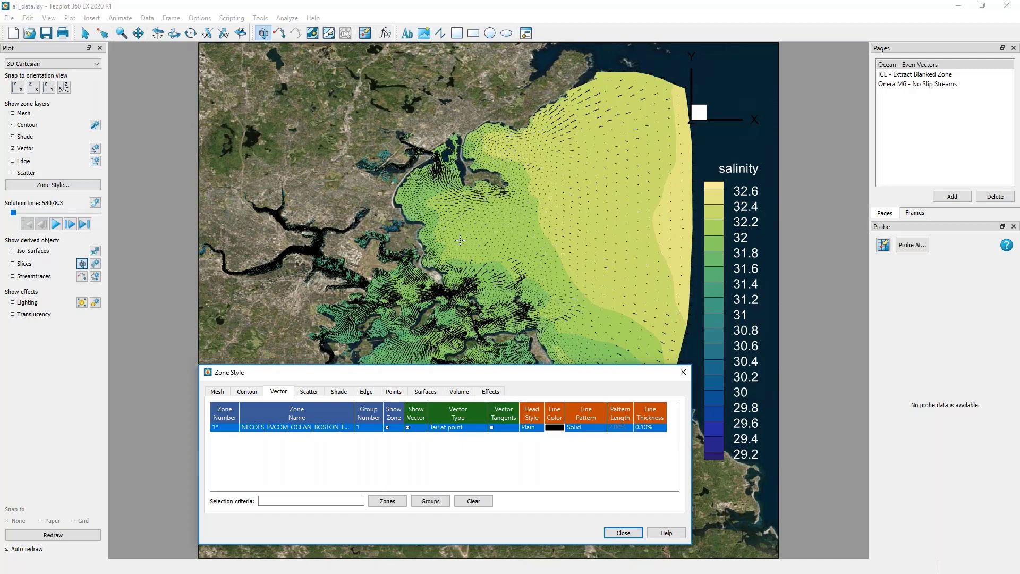
left_click(492, 428)
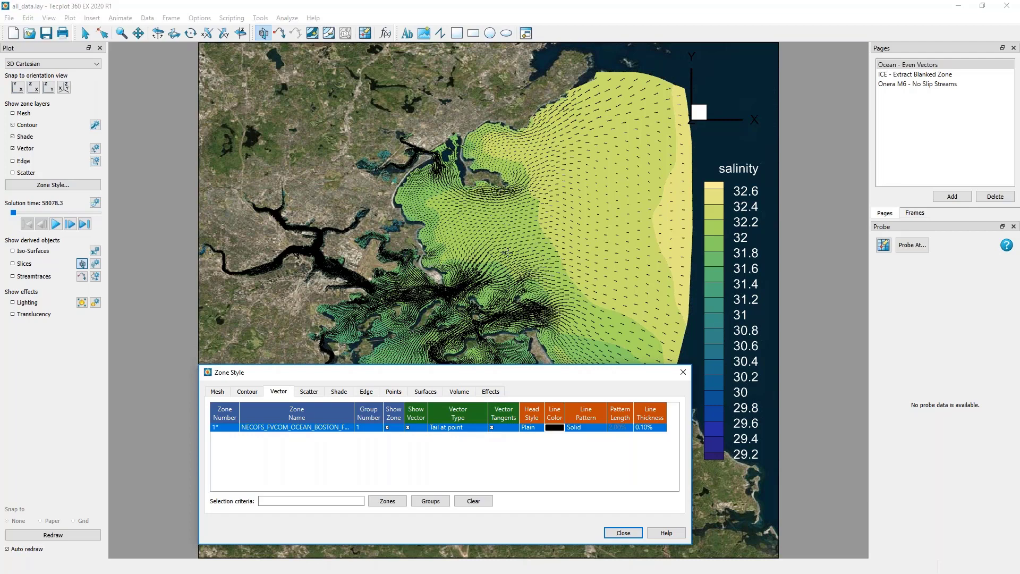
left_click(460, 264)
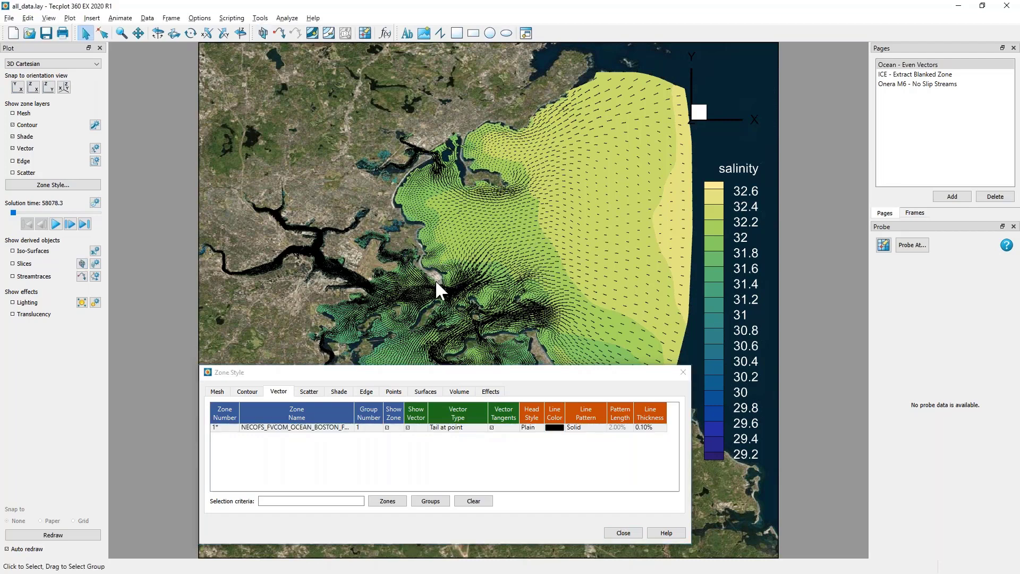
left_click(621, 534)
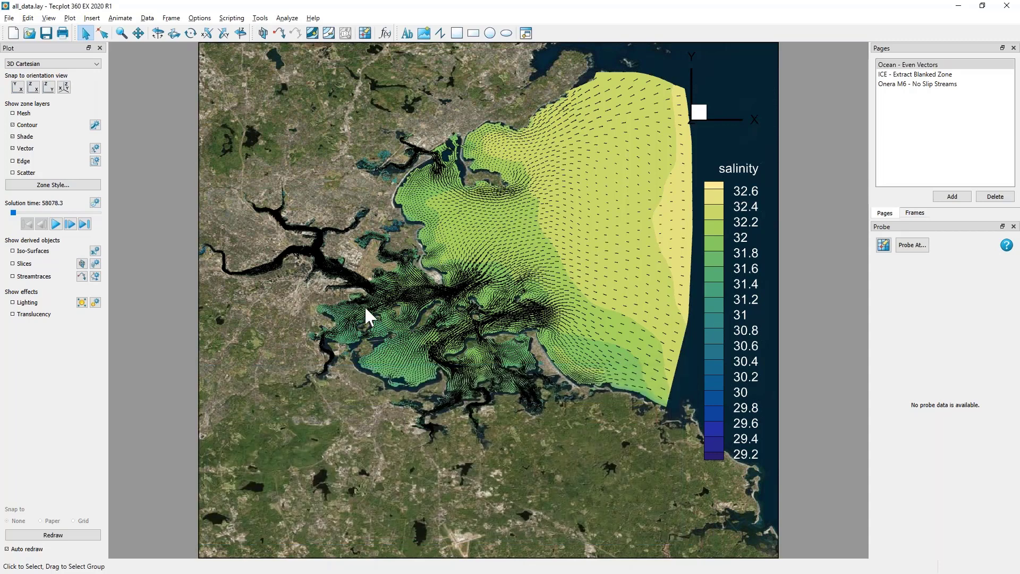
- Enable even vector spacing and switch the vector length to Uniform (%) in the vector details
left_click(70, 18)
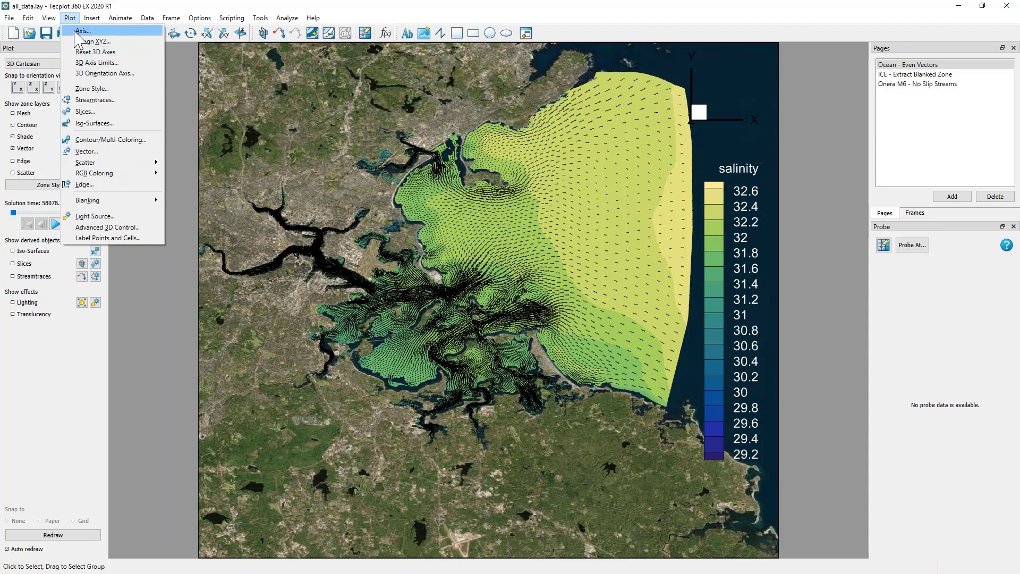
left_click(170, 153)
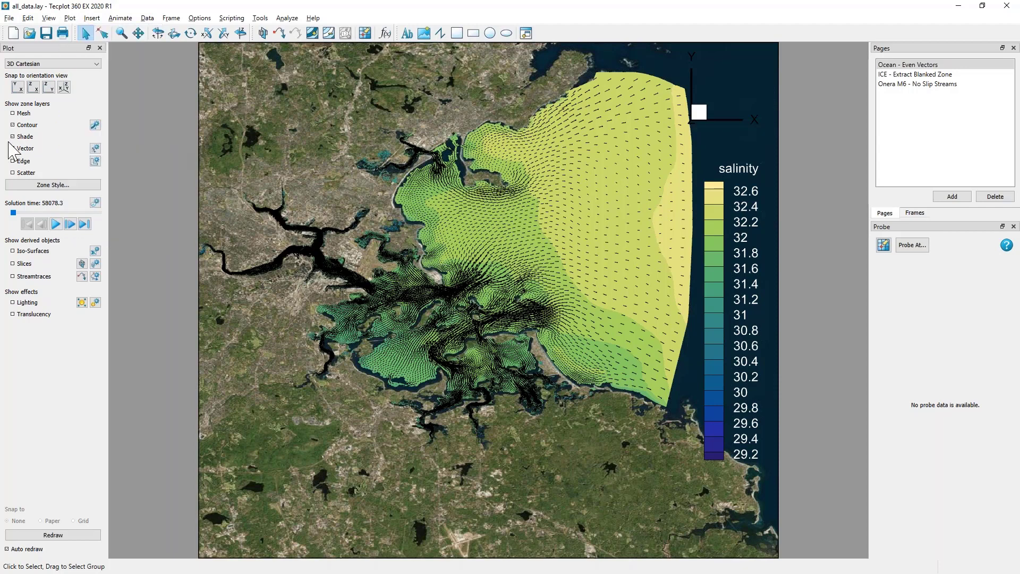
left_click(95, 148)
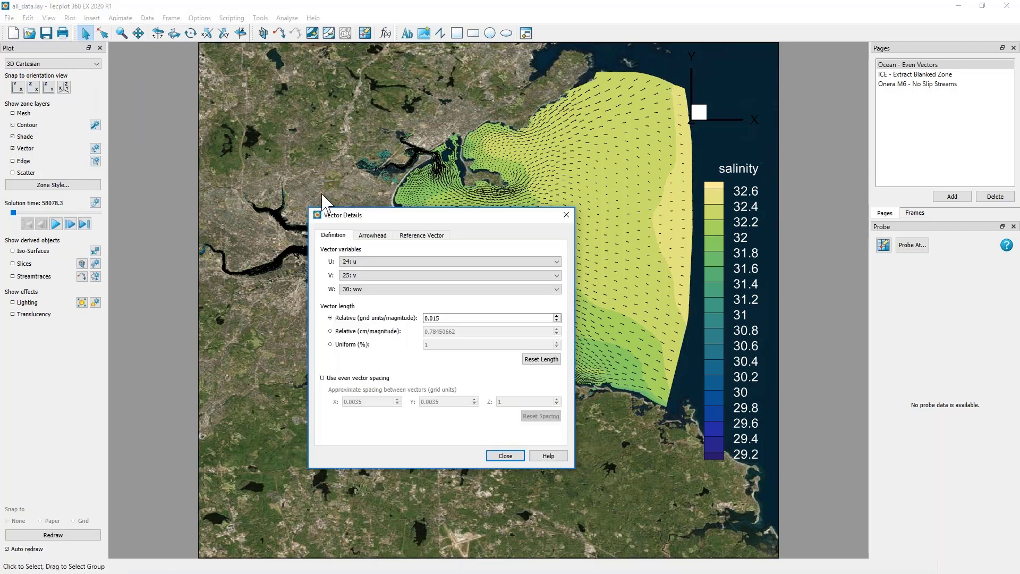
left_click_drag(383, 210, 173, 40)
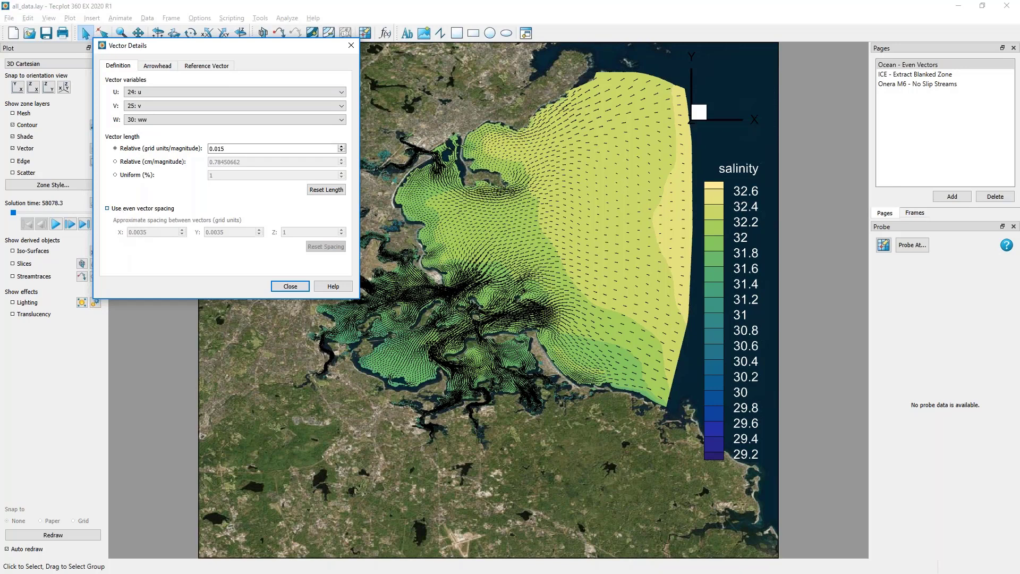
left_click(107, 208)
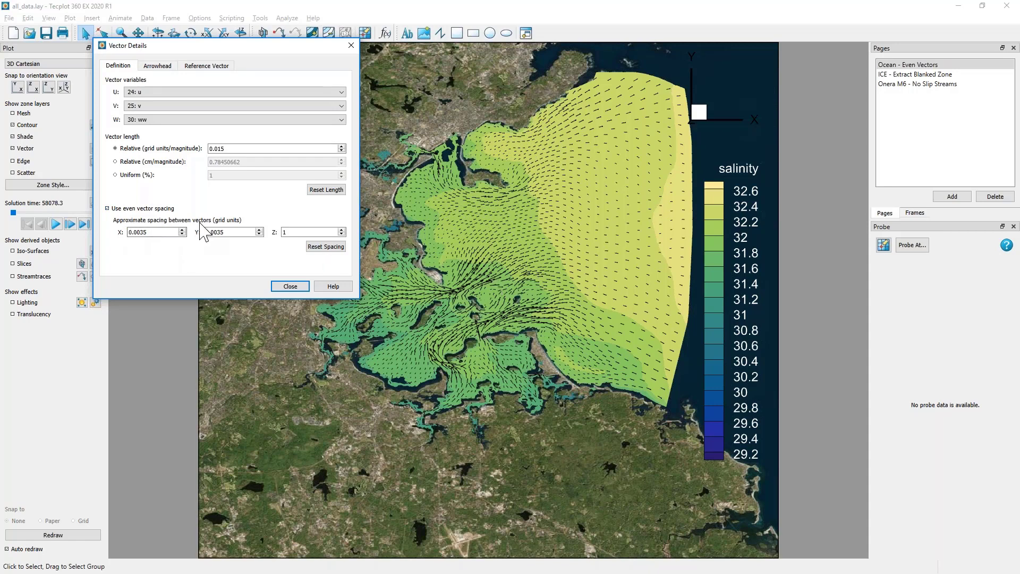
left_click(139, 176)
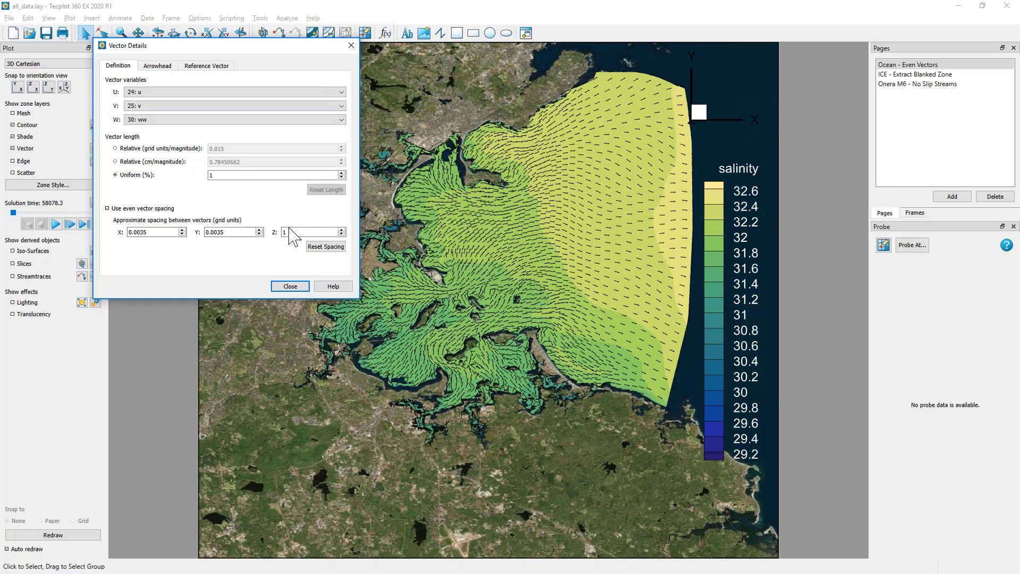
- Set the vector arrowhead size to a 0.4 fraction of length and close the vector details
left_click(159, 66)
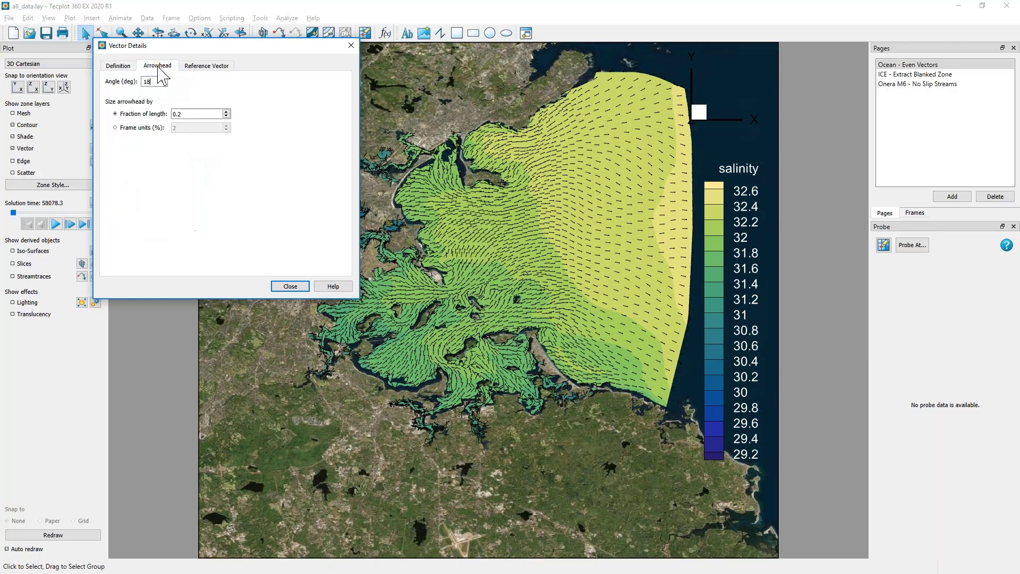
left_click(226, 112)
left_click(226, 111)
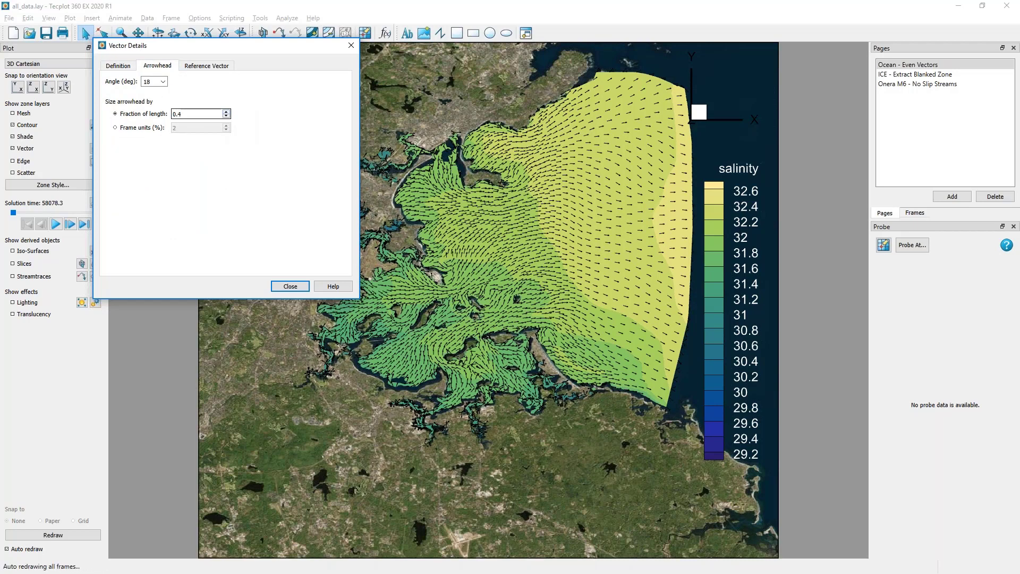
left_click(293, 287)
- Reset the even vector spacing to suit a close-up of the water beside the island
left_click(121, 33)
left_click_drag(468, 298, 441, 296)
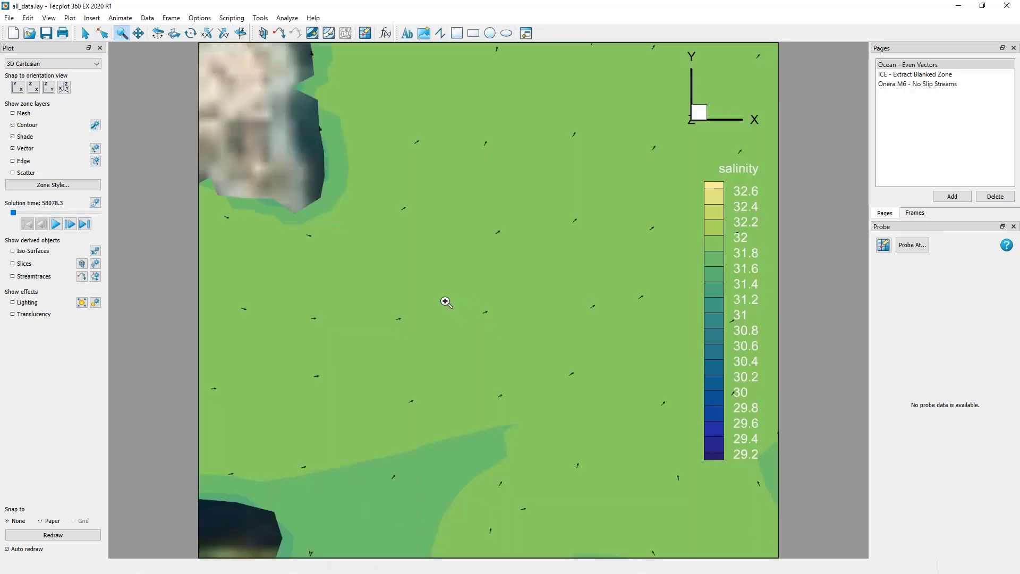
key("Escape")
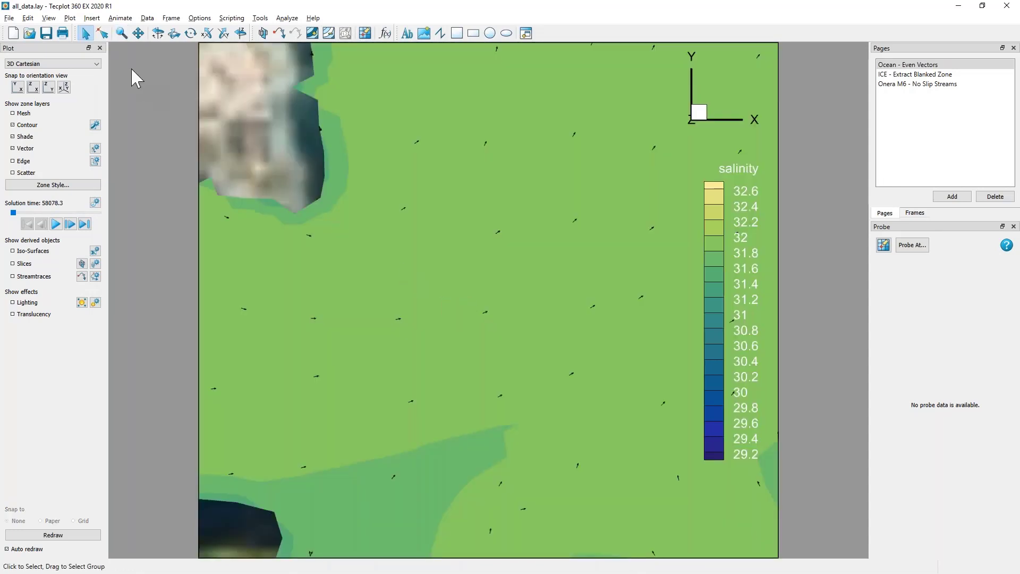
left_click(96, 148)
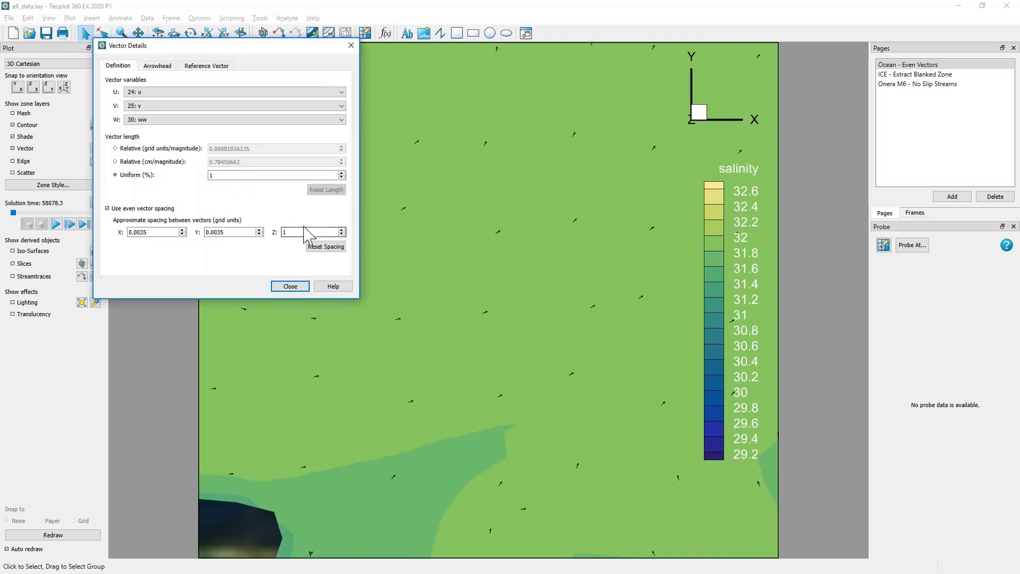
left_click(326, 247)
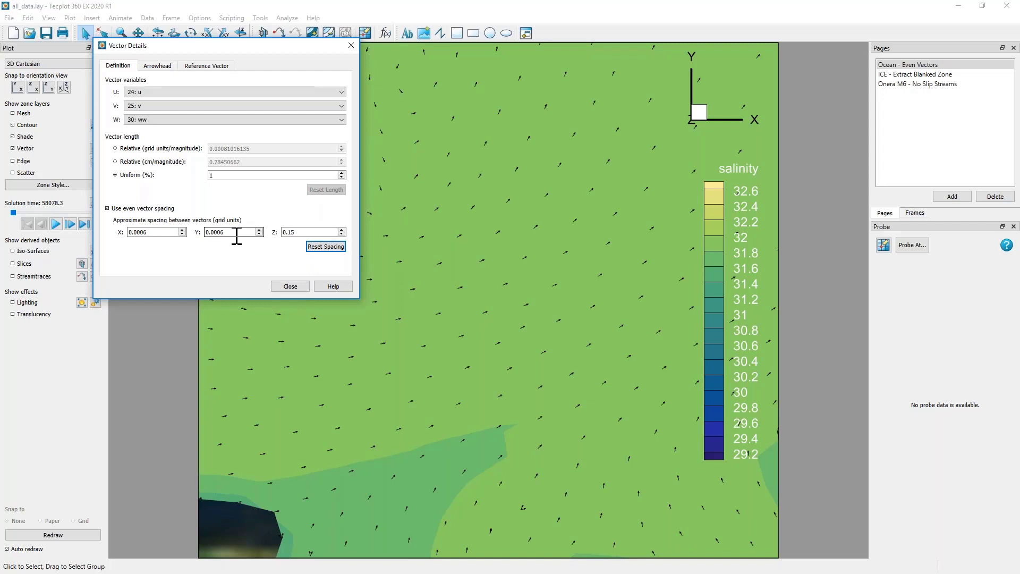
left_click(325, 247)
- Measure the distance between two neighbouring vectors in the water area and dismiss the result
left_click(260, 18)
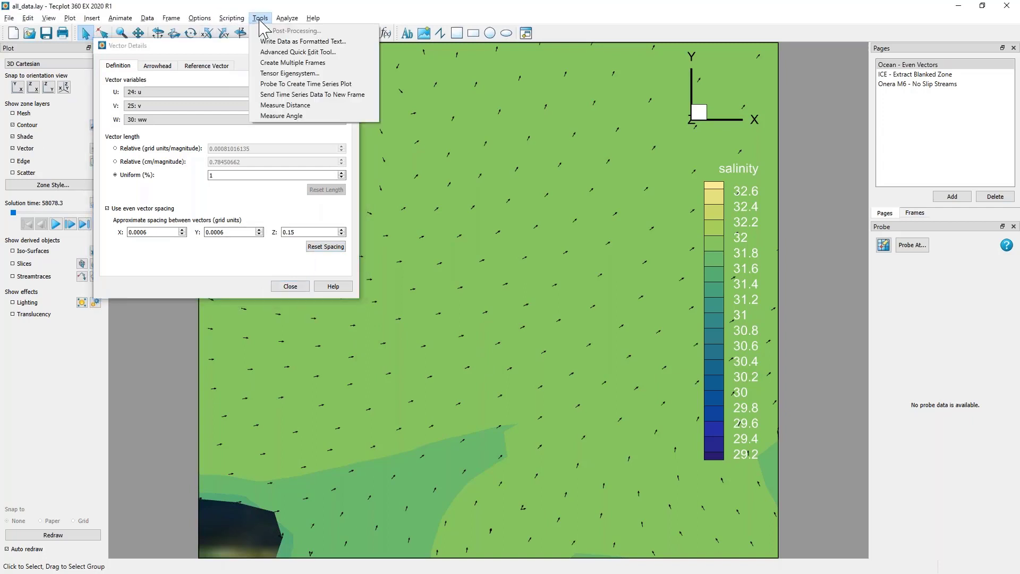
left_click(271, 106)
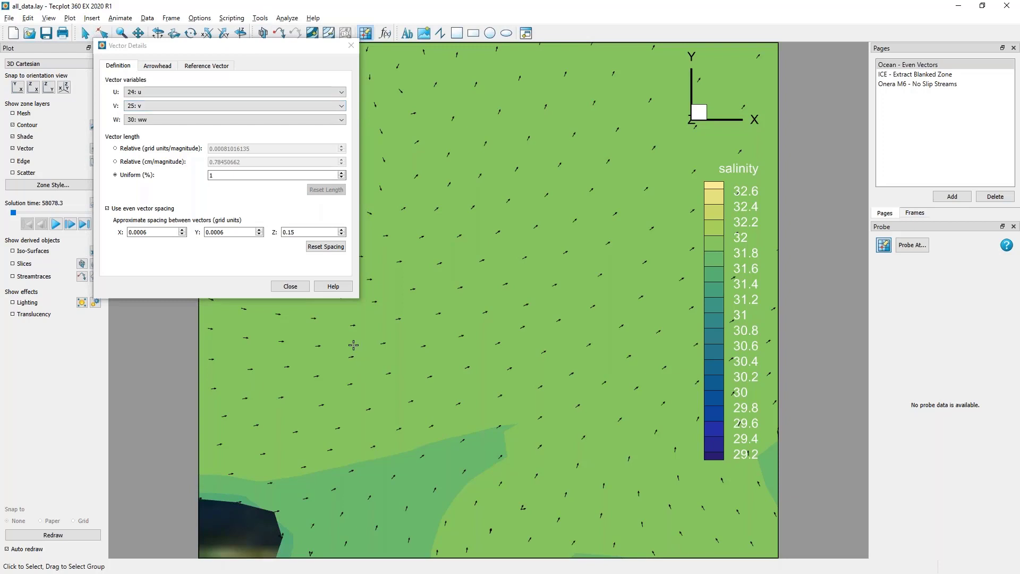
left_click(314, 352)
left_click(352, 351)
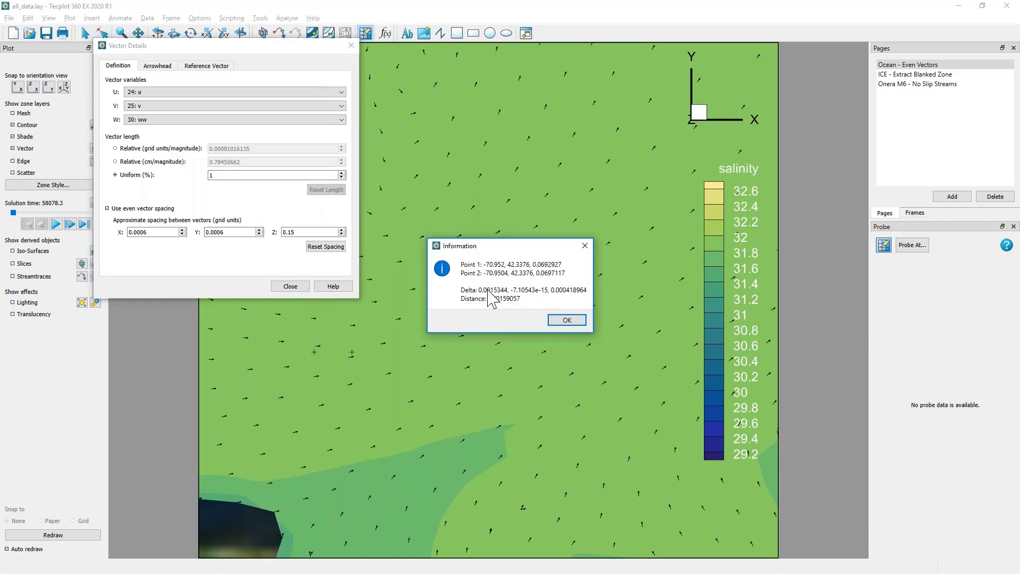
left_click(566, 320)
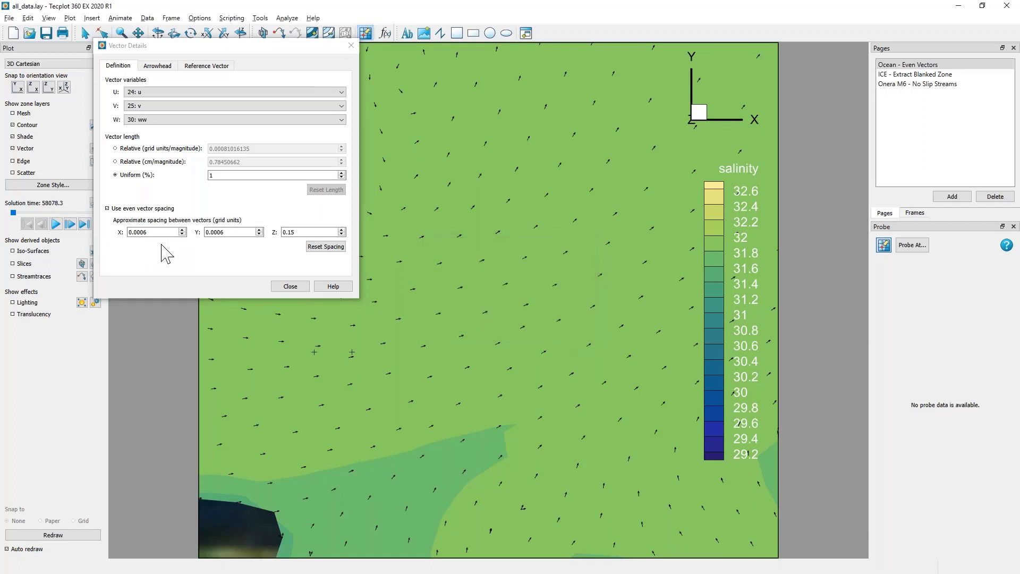
- Set the even vector spacing to 0.001 in both X and Y
left_click(161, 232)
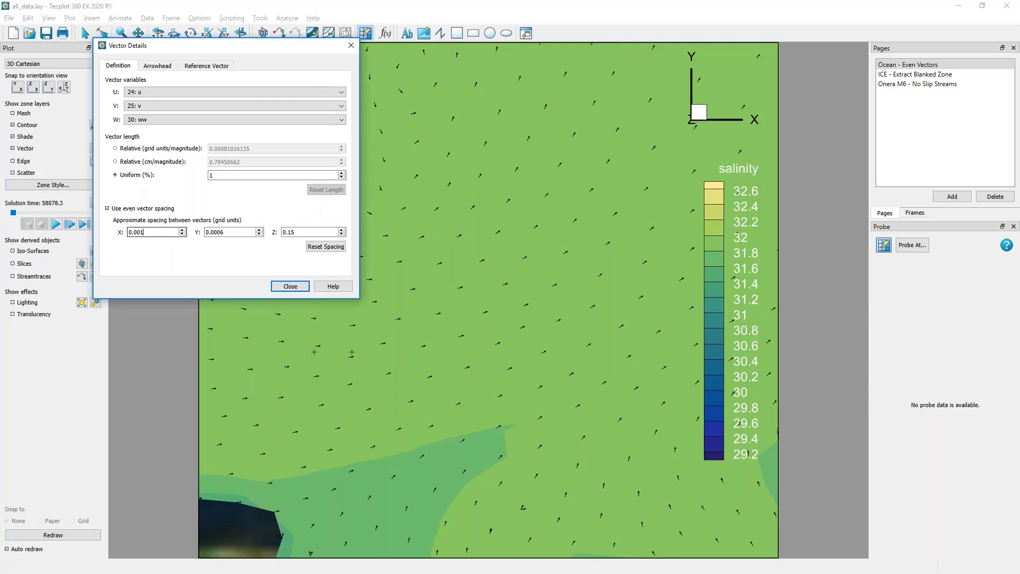
key("Tab")
left_click(209, 232)
key("Tab")
- Show the ocean zone's mesh beneath the vectors and check it against the even vector spacing settings
right_click(424, 293)
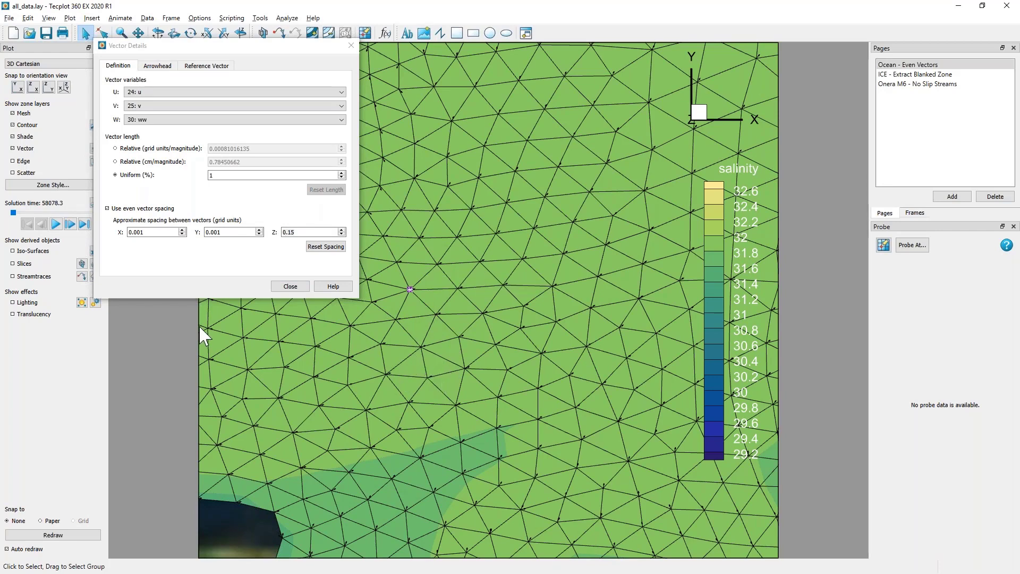
left_click(147, 232)
left_click(288, 287)
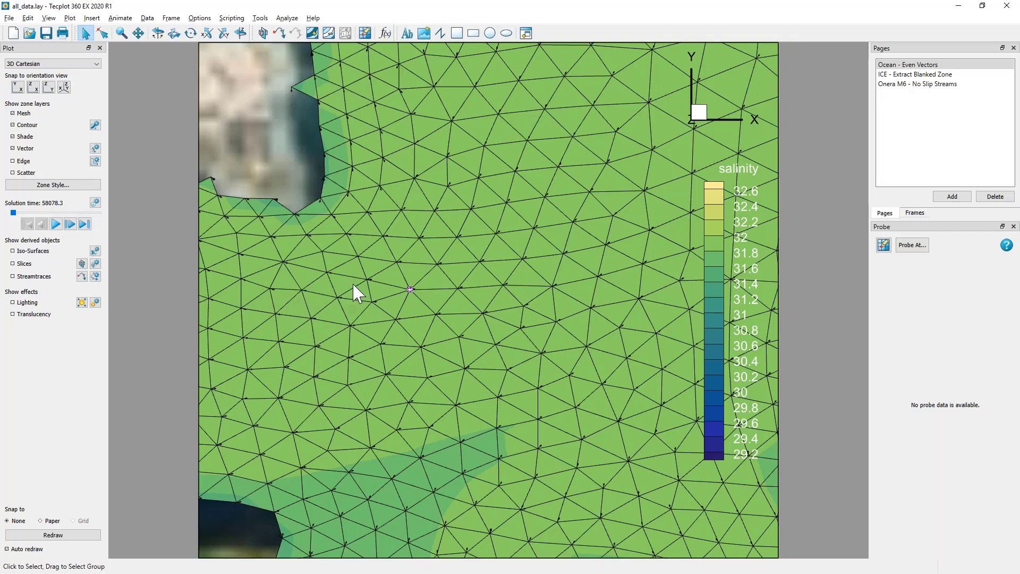
left_click(69, 18)
left_click(86, 151)
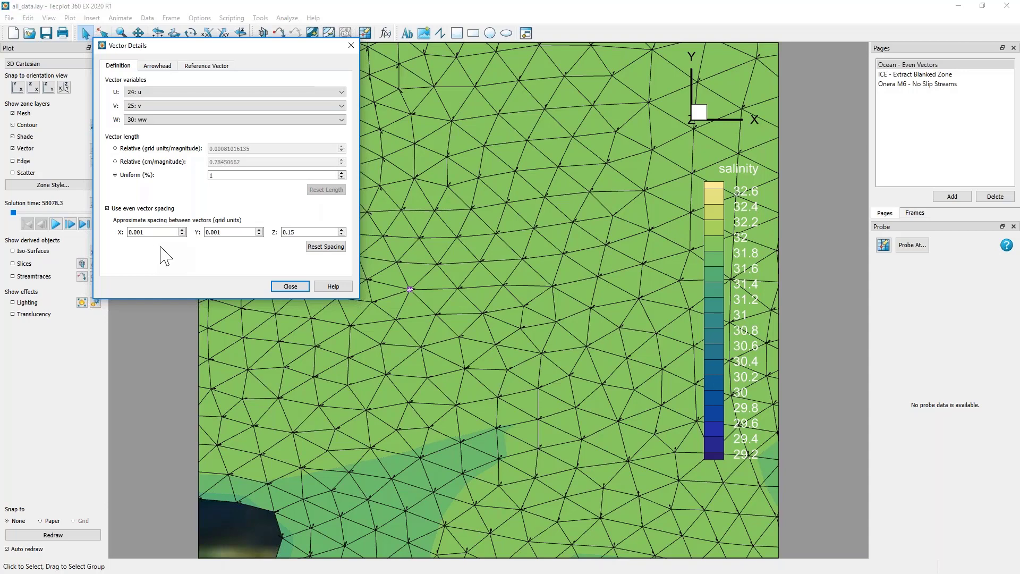
left_click(291, 286)
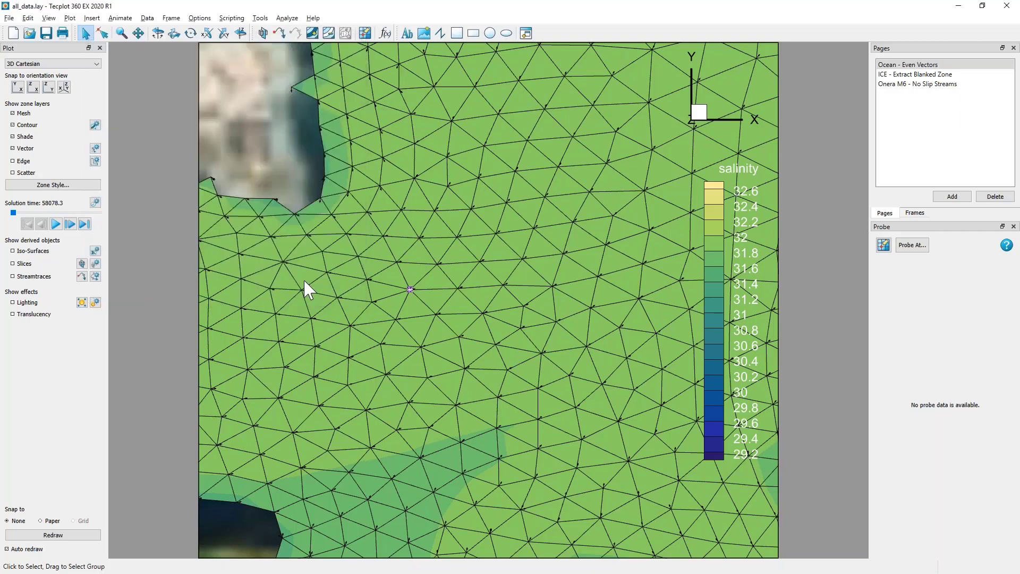
- Switch to the ICE - Extract Blanked Zone page and check its temperature iso-surface definition at solution time 14.0034
left_click(922, 74)
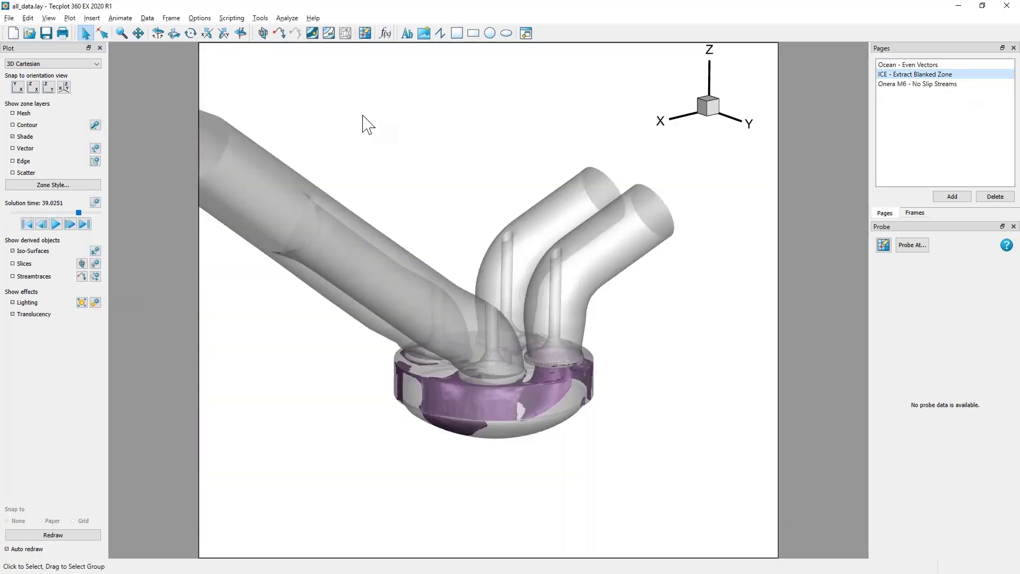
left_click(41, 223)
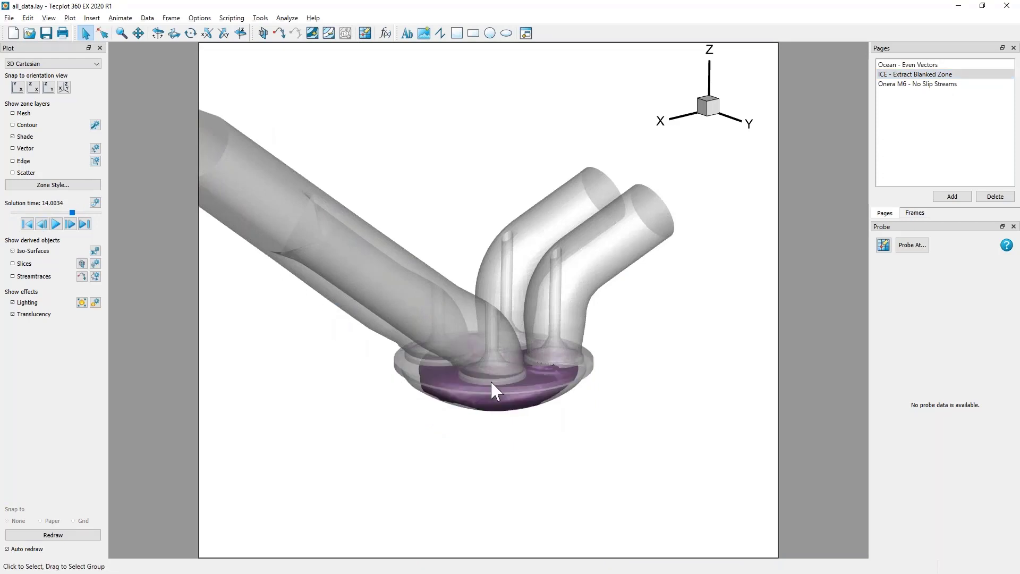
left_click(95, 250)
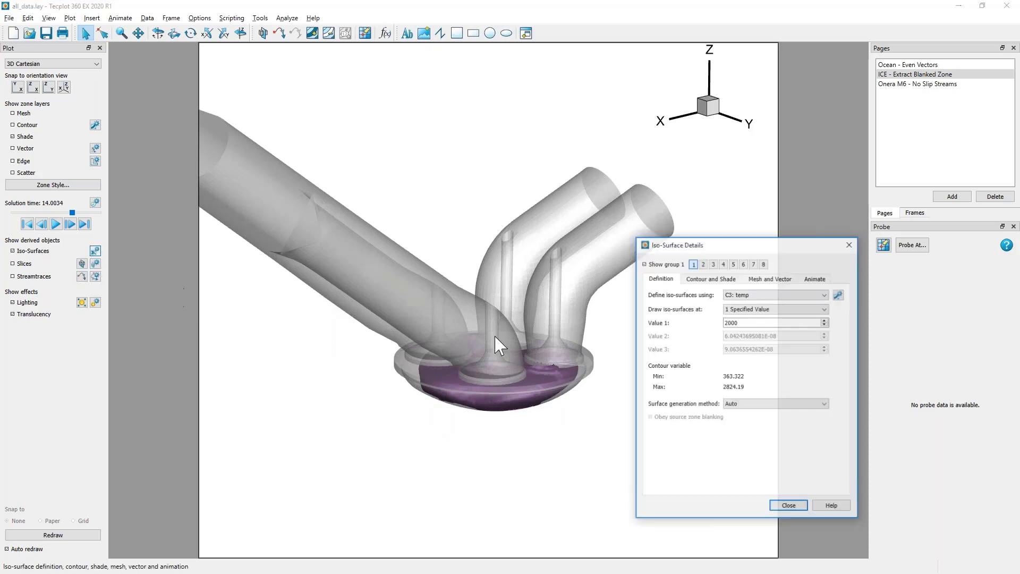
left_click(740, 322)
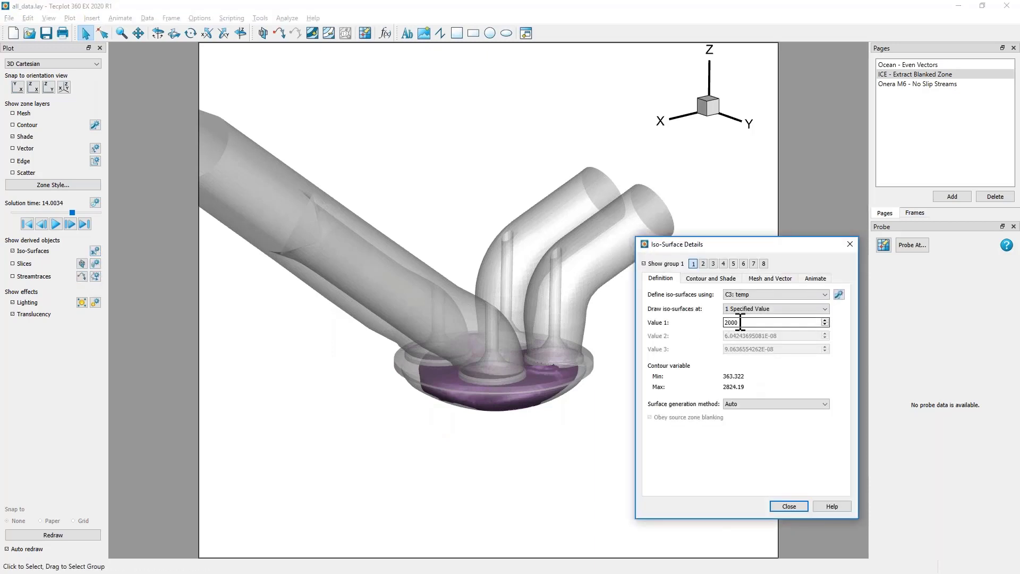
left_click(788, 506)
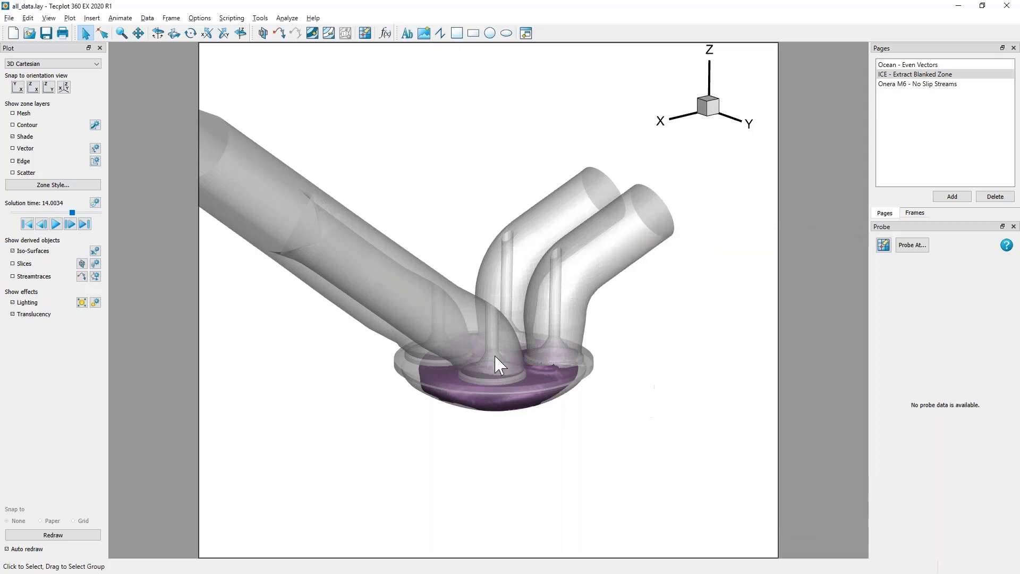
- Advance the engine solution to time 39.0251 and frame the cylinder and its iso-surface in a closer view
middle_click_drag(470, 365, 493, 379)
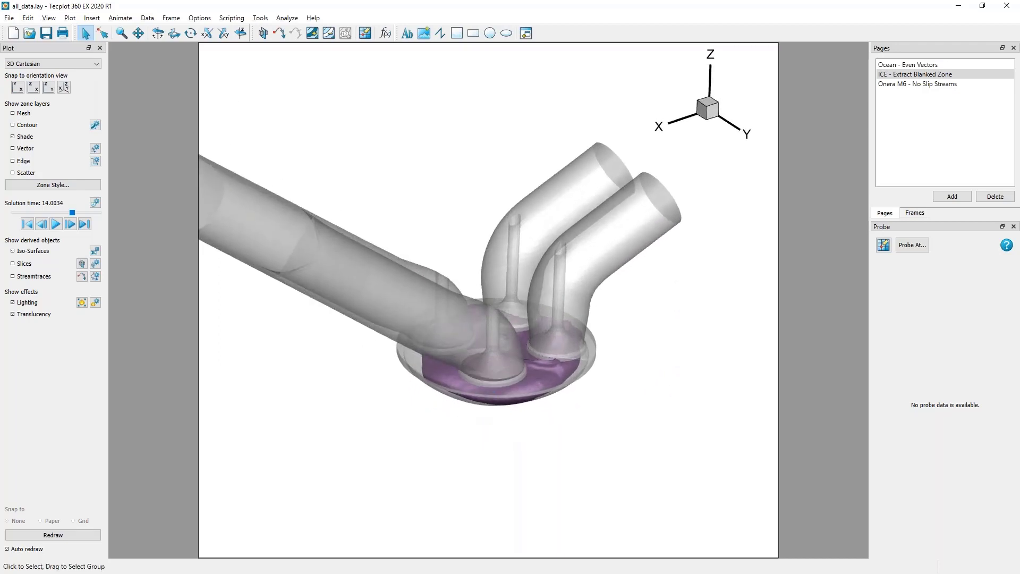
left_click(73, 225)
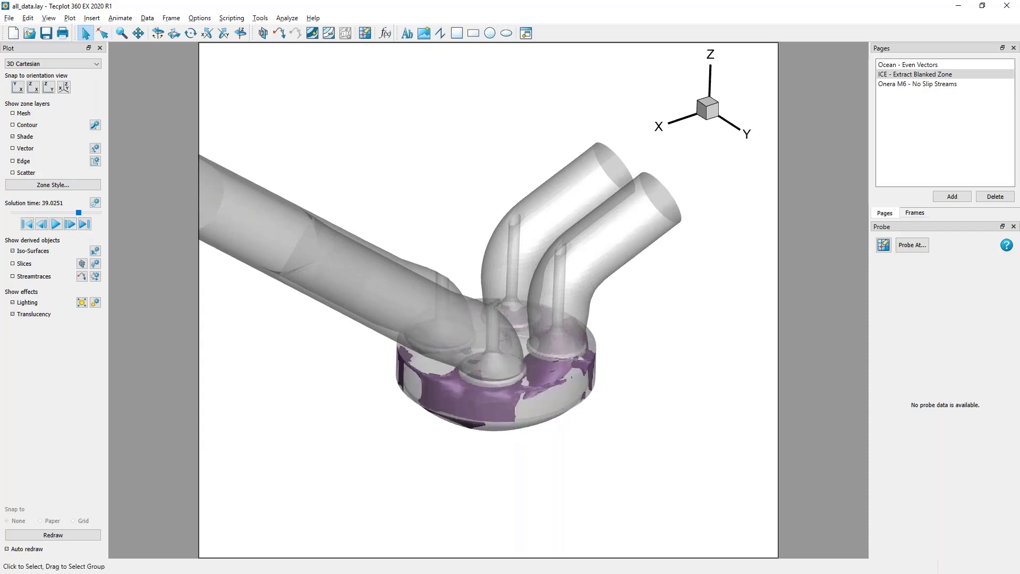
middle_click_drag(567, 342, 566, 382)
right_click_drag(565, 381, 482, 308, "ctrl")
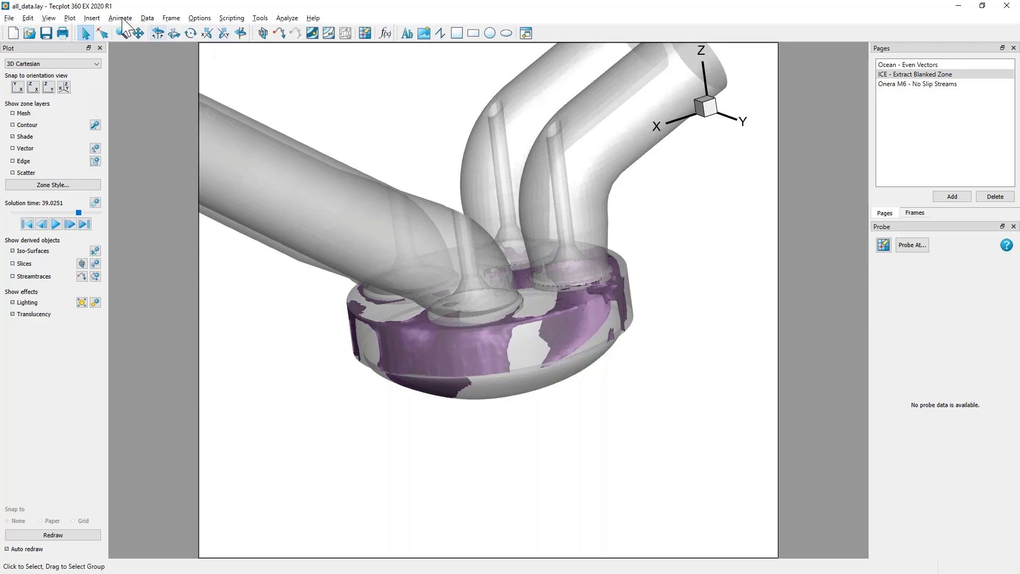
- Turn on value blanking for the engine data, with constraint 1 blanking cells where temp is less than the constant 2000
left_click(69, 18)
mouse_move(101, 200)
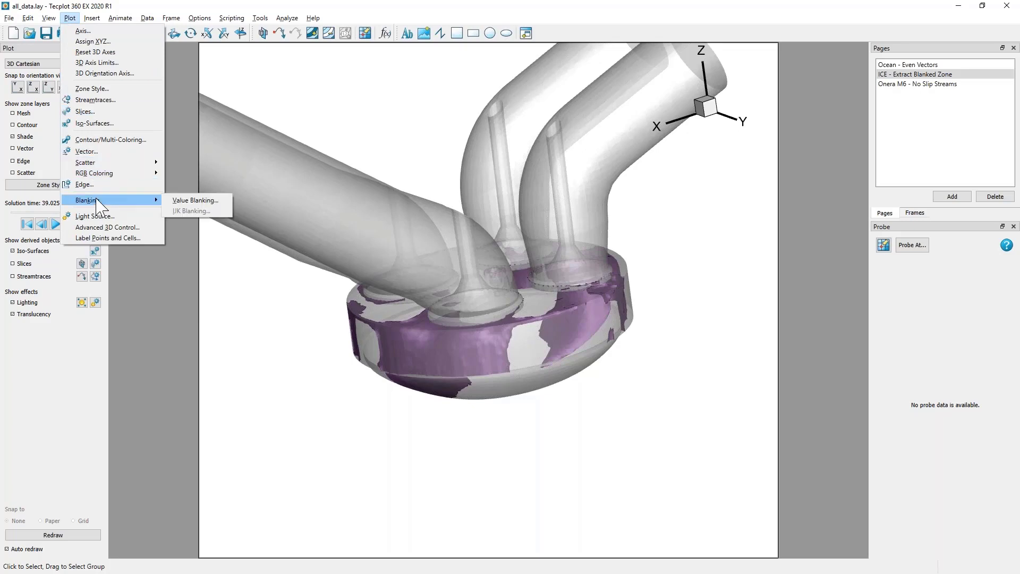
left_click(177, 201)
left_click_drag(281, 286, 232, 275)
left_click(202, 422)
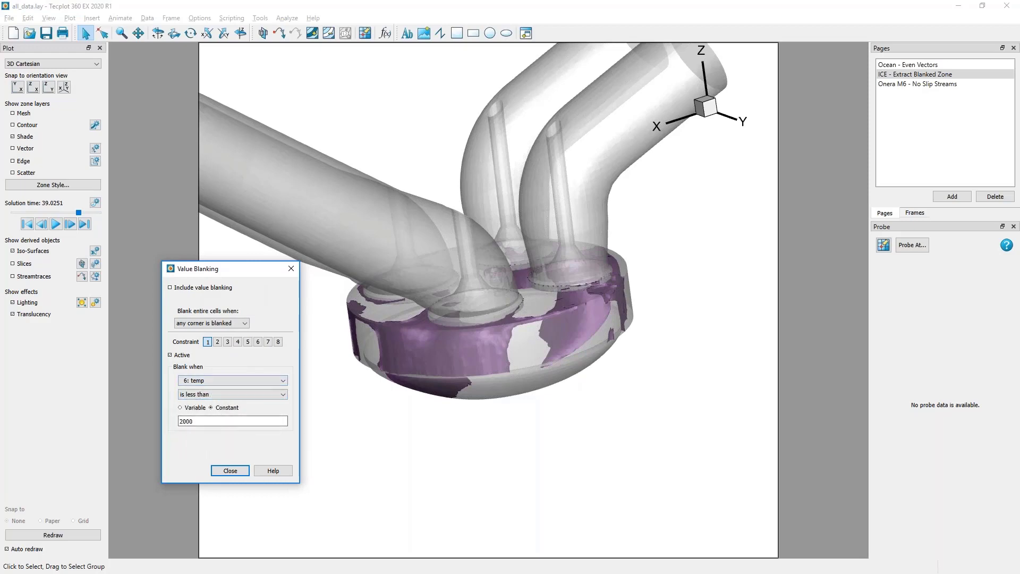
left_click(171, 288)
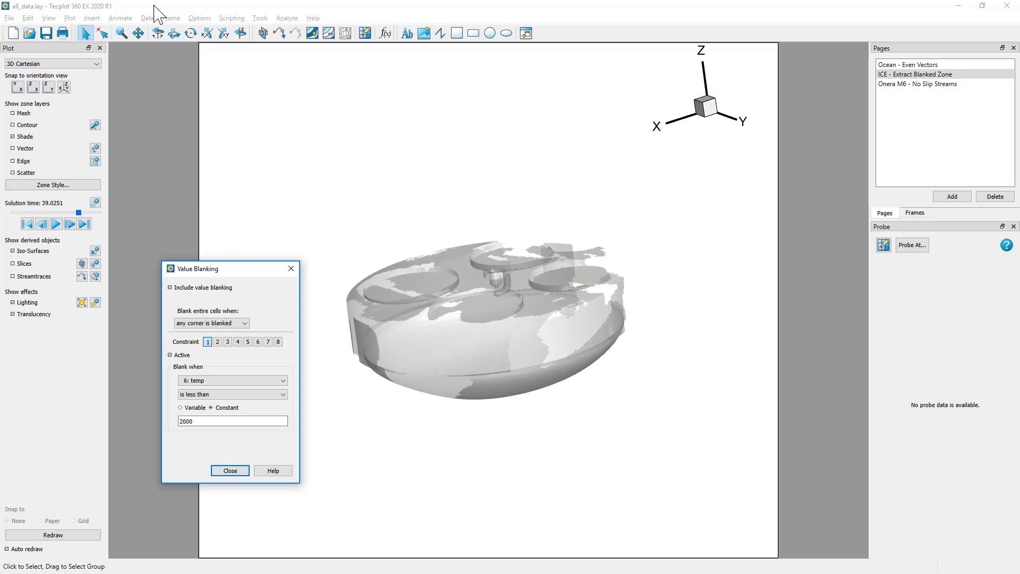
- Extract the blanked zone from zone 218, T=39.0251 grid, and close the value blanking settings
left_click(147, 20)
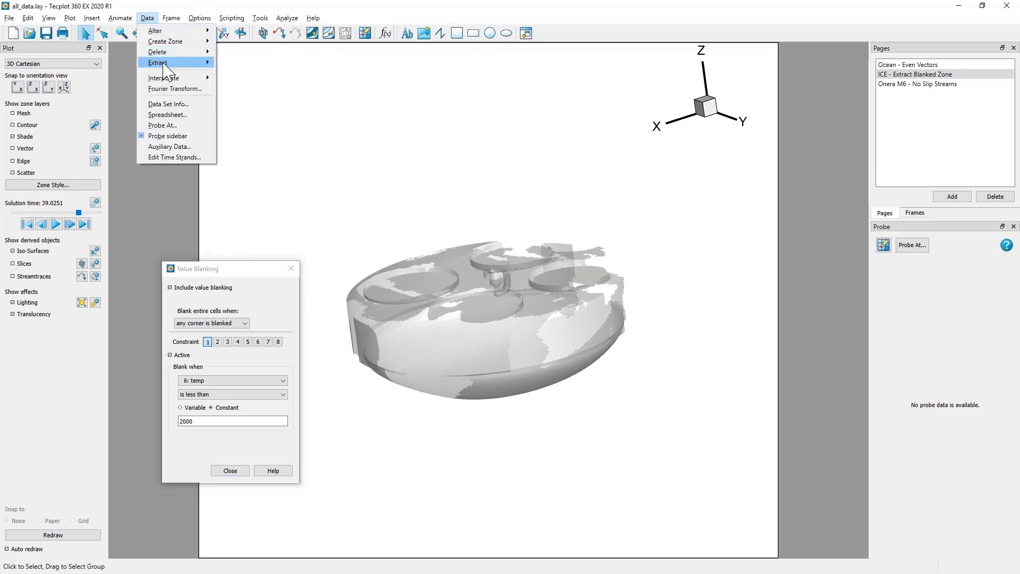
mouse_move(169, 64)
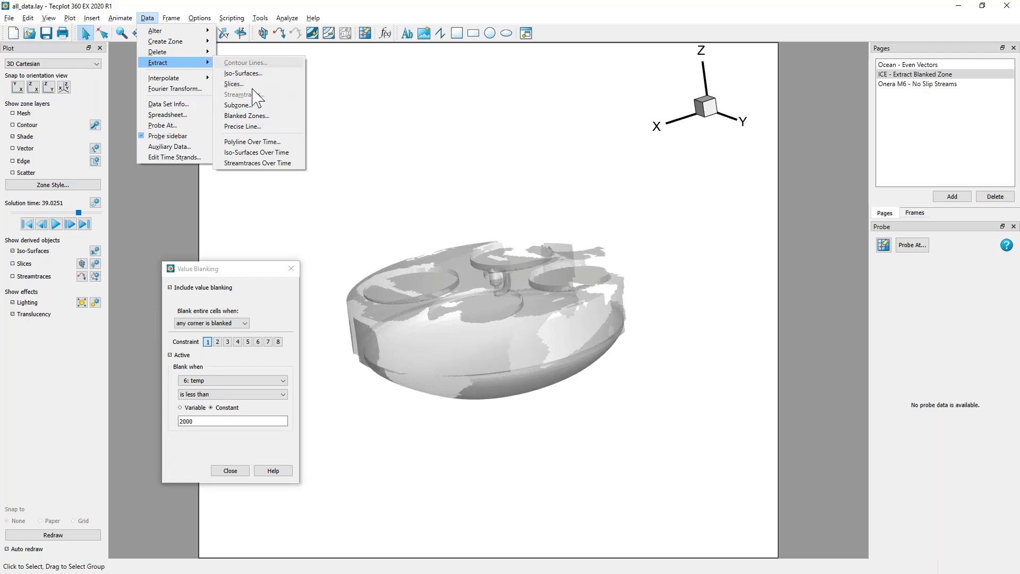
left_click(247, 117)
left_click_drag(518, 223, 625, 190)
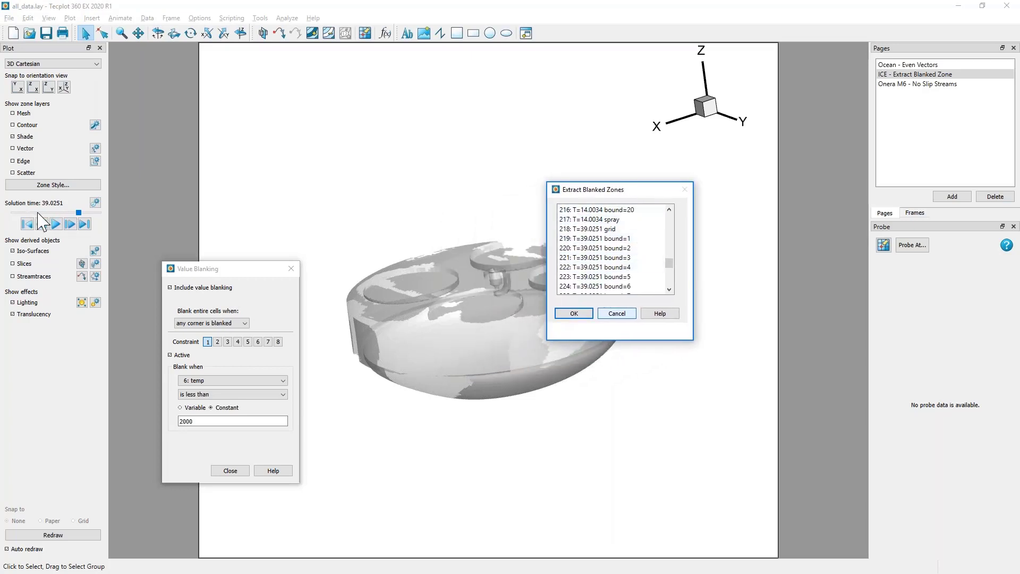
left_click(586, 229)
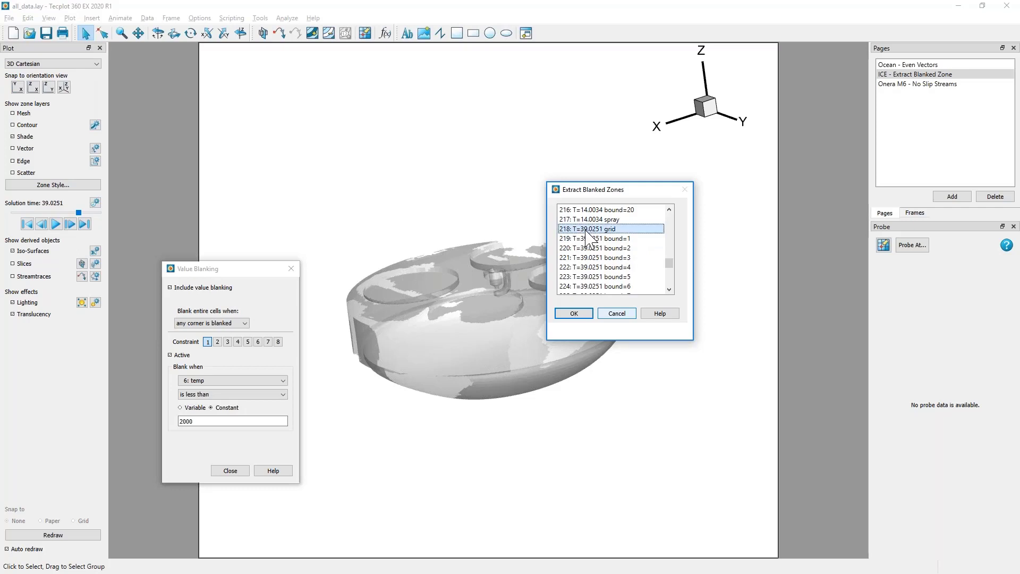
left_click(574, 313)
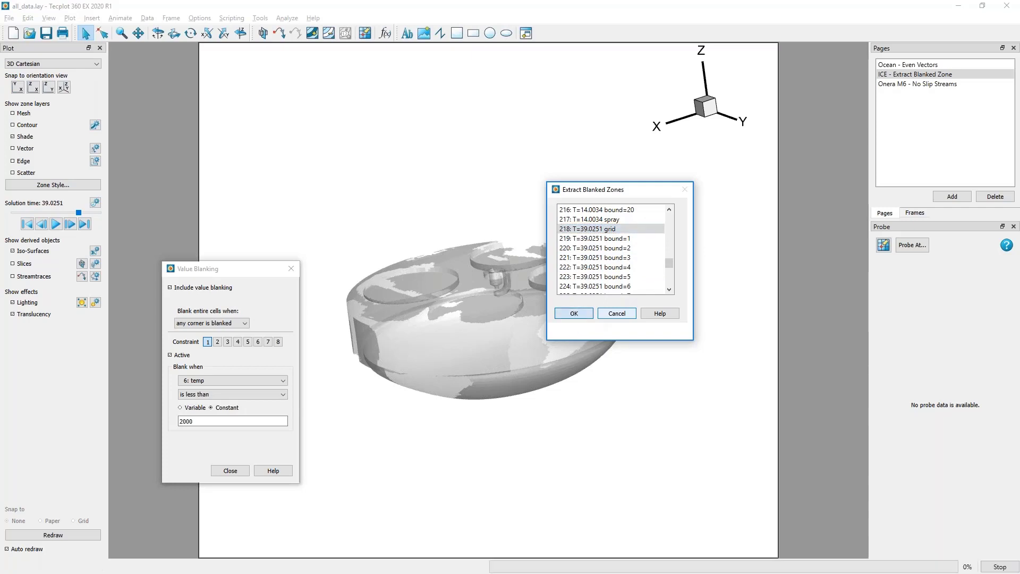
left_click(574, 311)
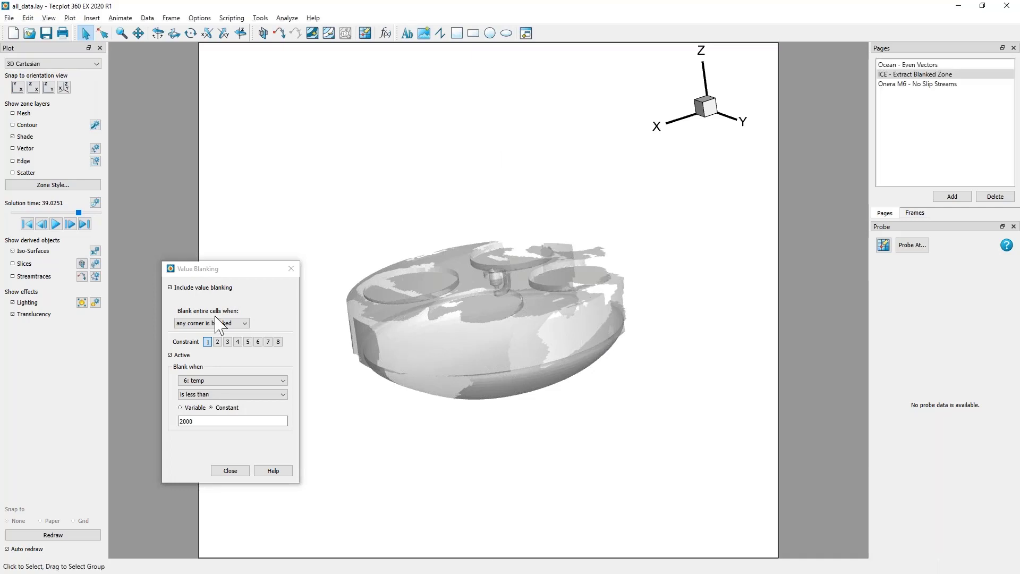
left_click(230, 469)
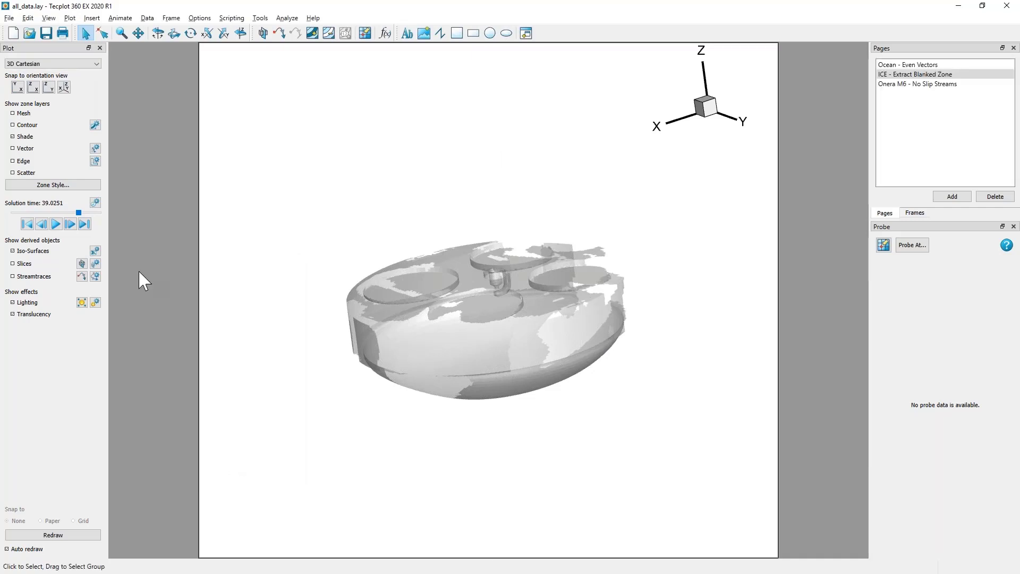
- Make the extracted T=39.0251 grid zone, number 306, shown in the zone style settings
left_click(48, 187)
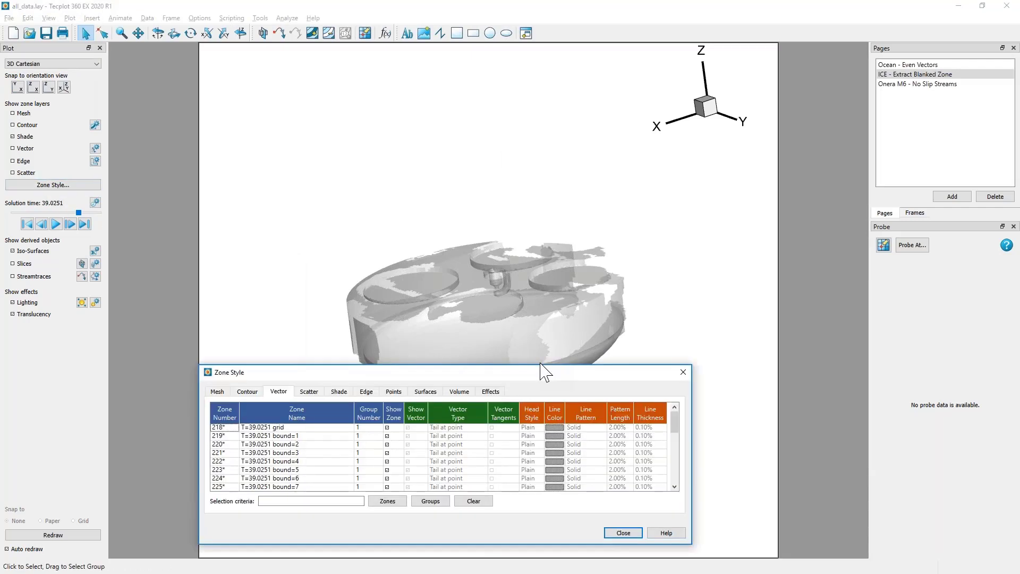
left_click_drag(578, 373, 748, 386)
scroll(596, 462, "down", 5)
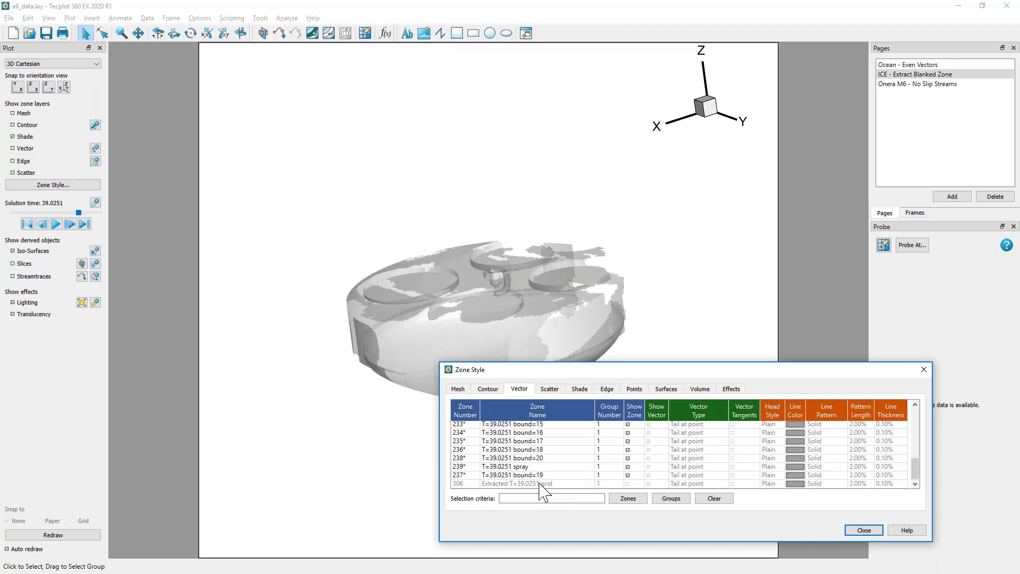
left_click(628, 484)
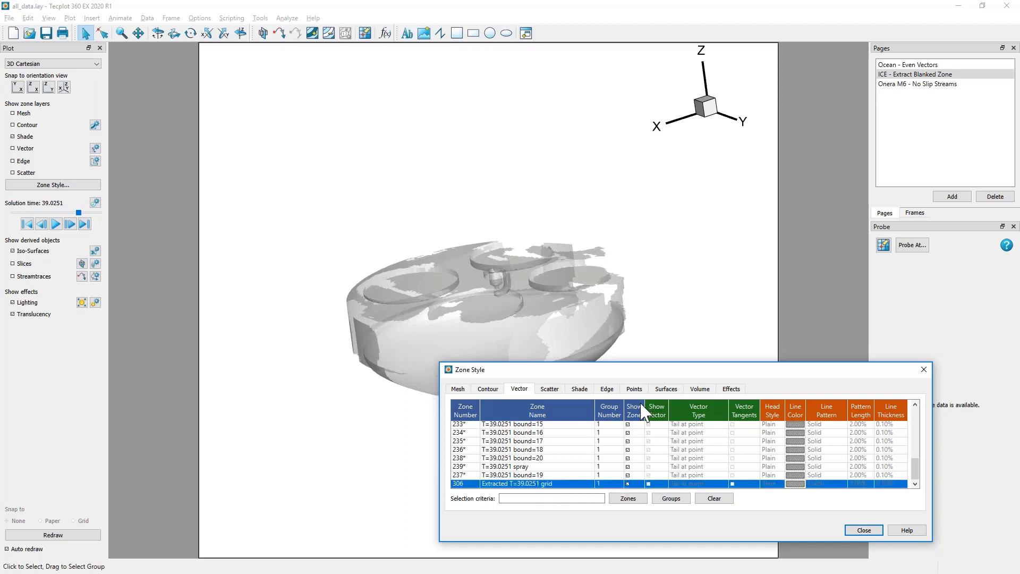
- Set the surfaces to plot for the extracted T=39.0251 grid zone to boundary cell faces
left_click(666, 389)
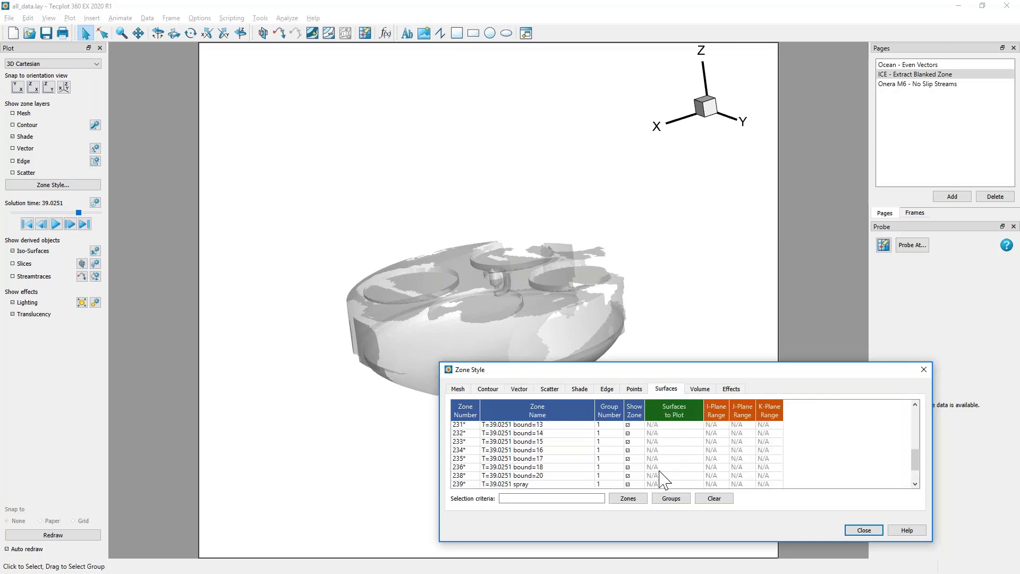
scroll(659, 471, "down", 1)
left_click(682, 485)
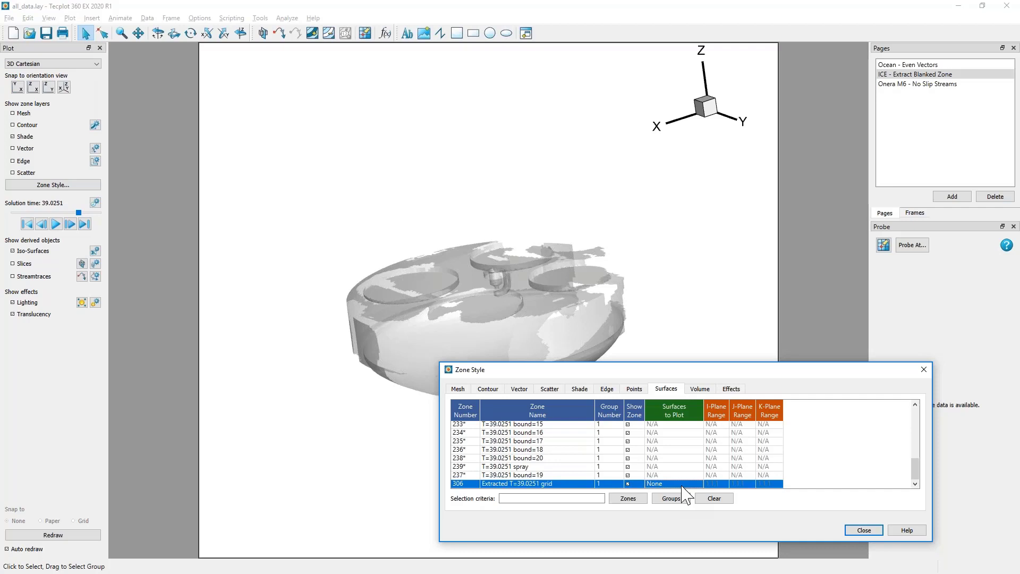
left_click(682, 484)
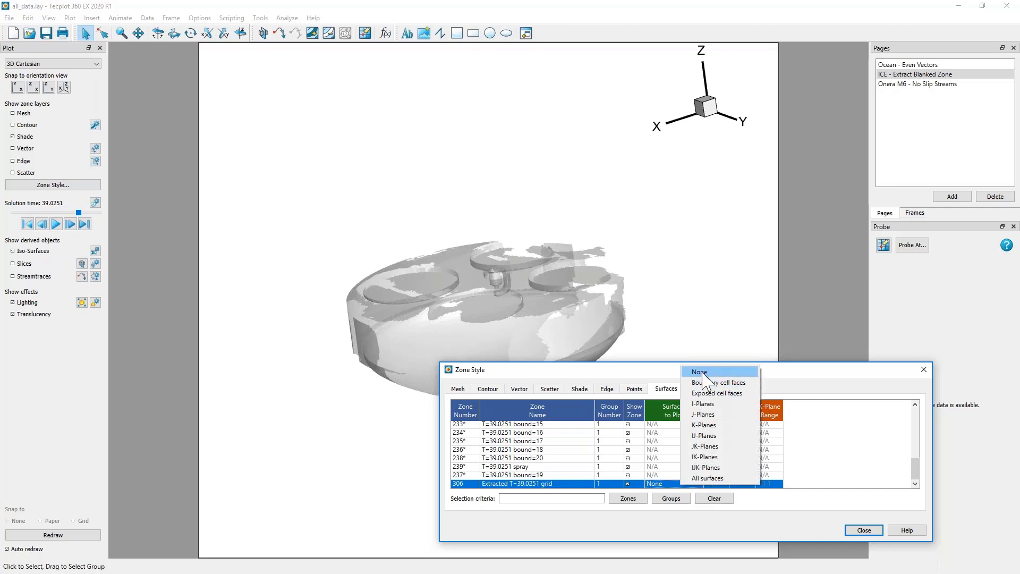
left_click(709, 383)
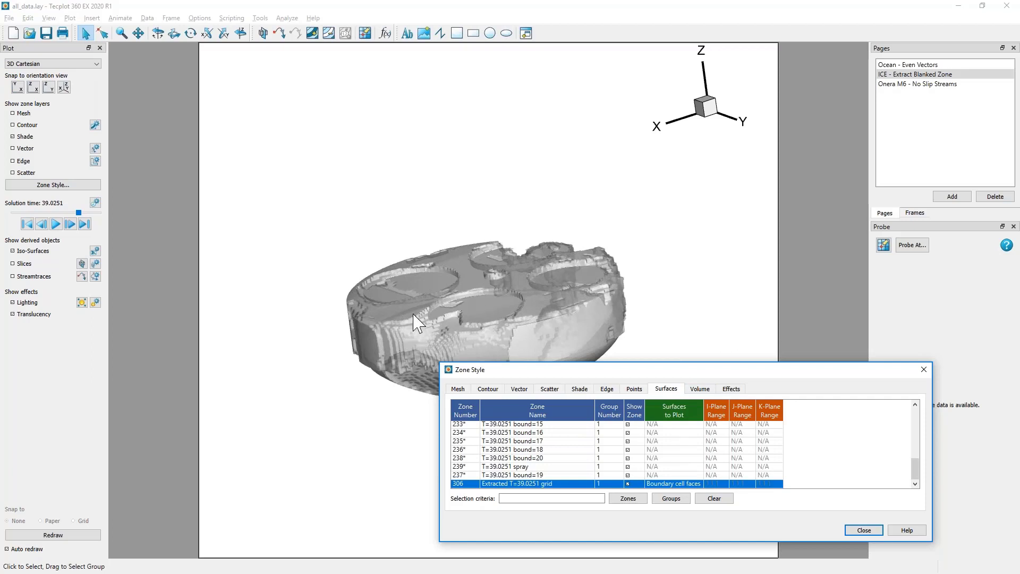
- Turn off value blanking so the extracted zone is plotted together with the full engine geometry
left_click(57, 18)
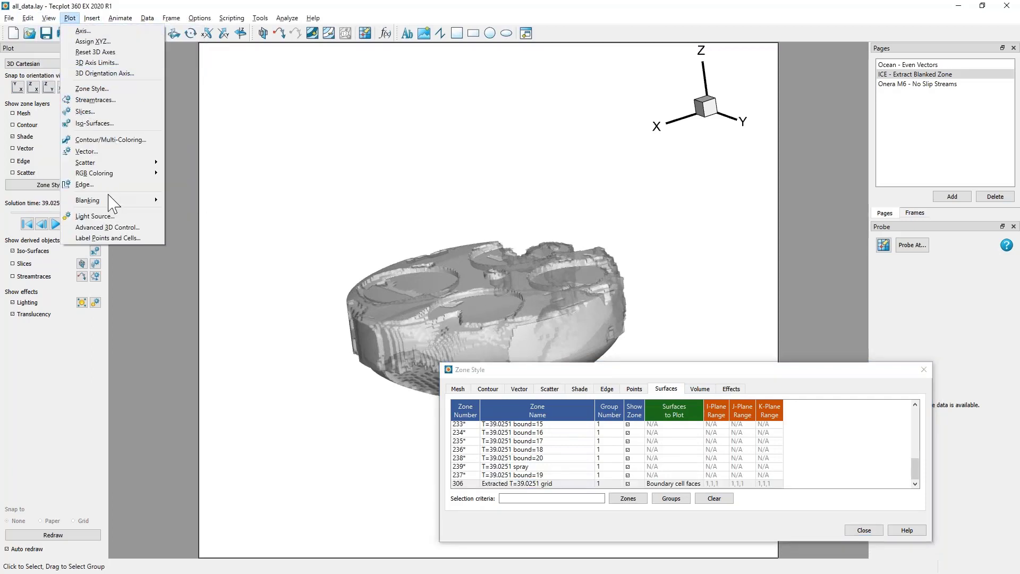
mouse_move(90, 200)
left_click(194, 199)
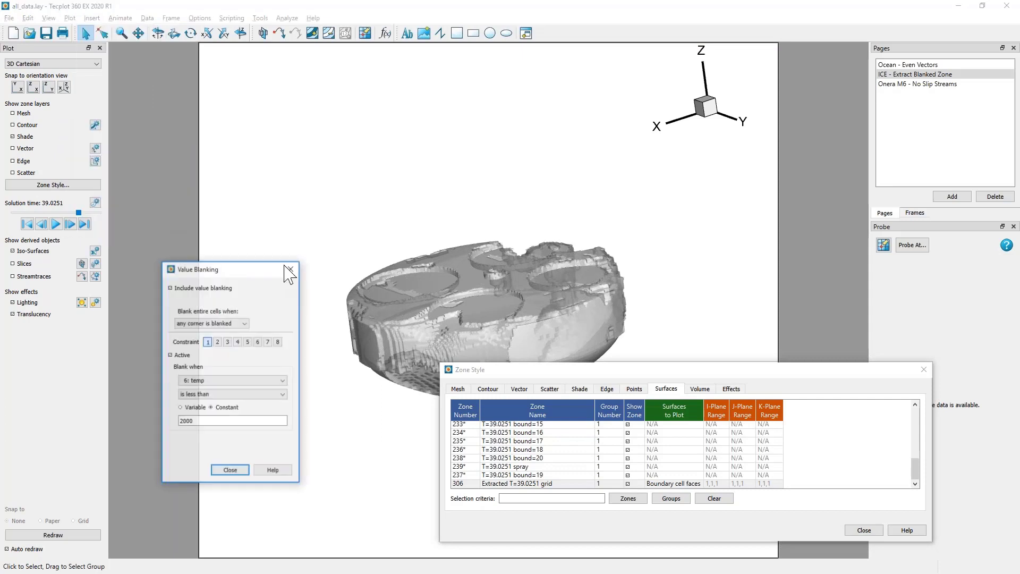
left_click(183, 287)
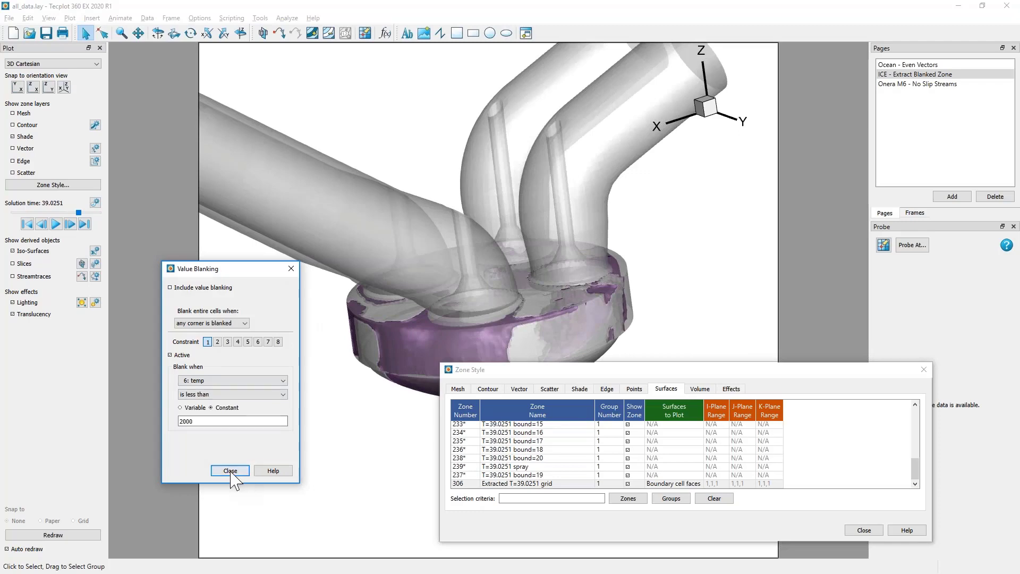
left_click(230, 471)
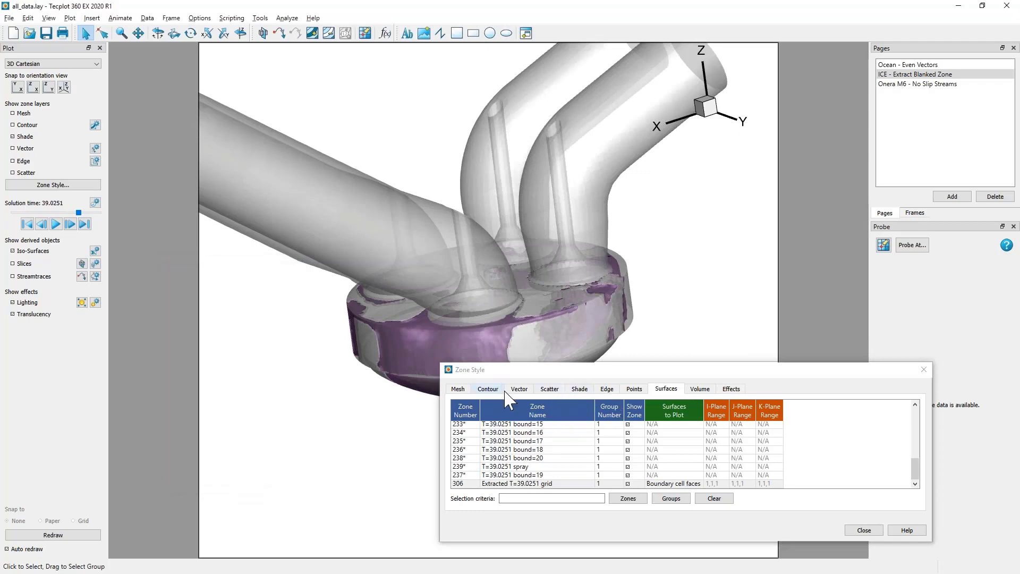
- Change the shade color of the extracted T=39.0251 grid zone to red and close the zone style settings
left_click(573, 391)
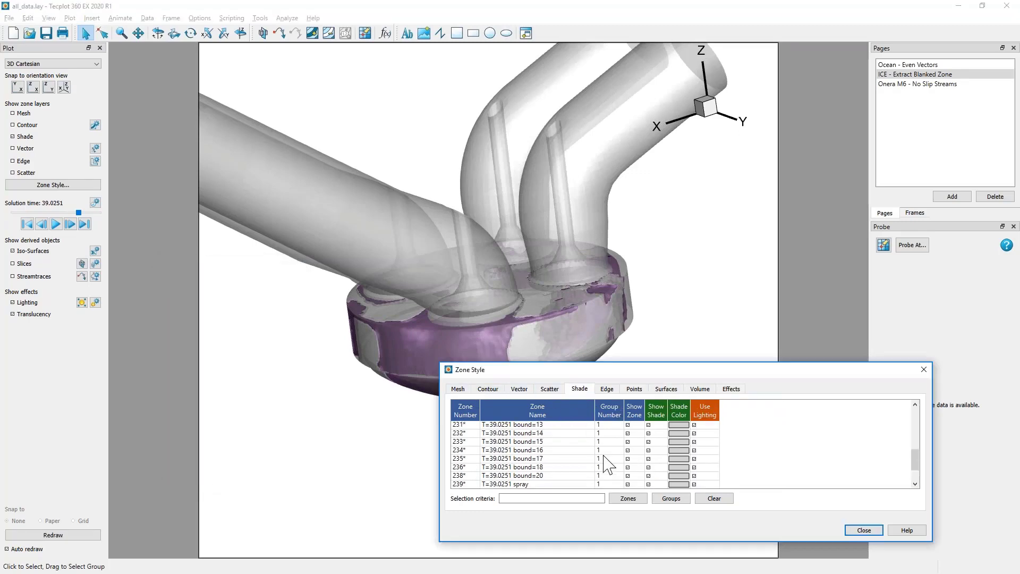
left_click(675, 484)
left_click(674, 484)
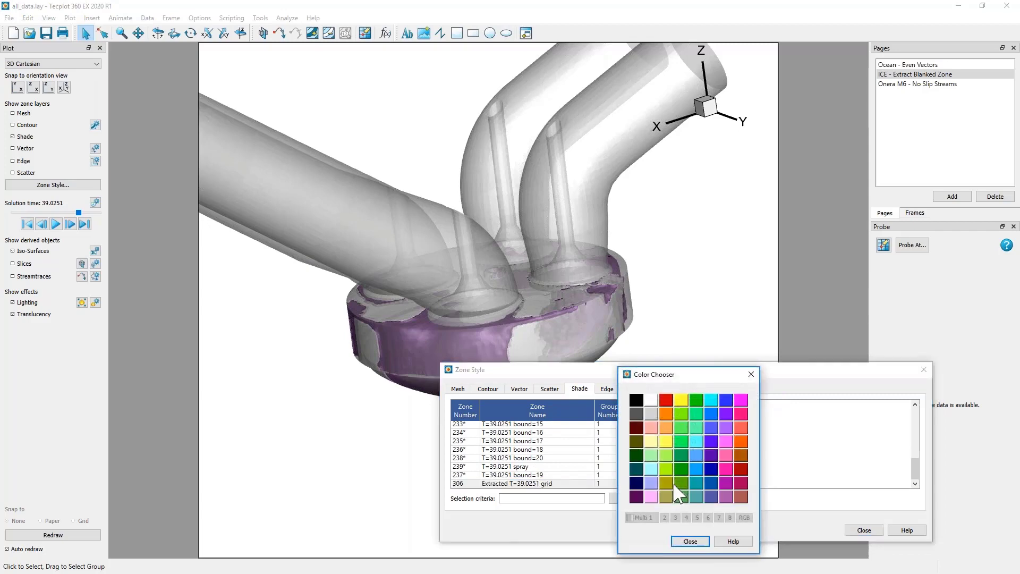
left_click(669, 406)
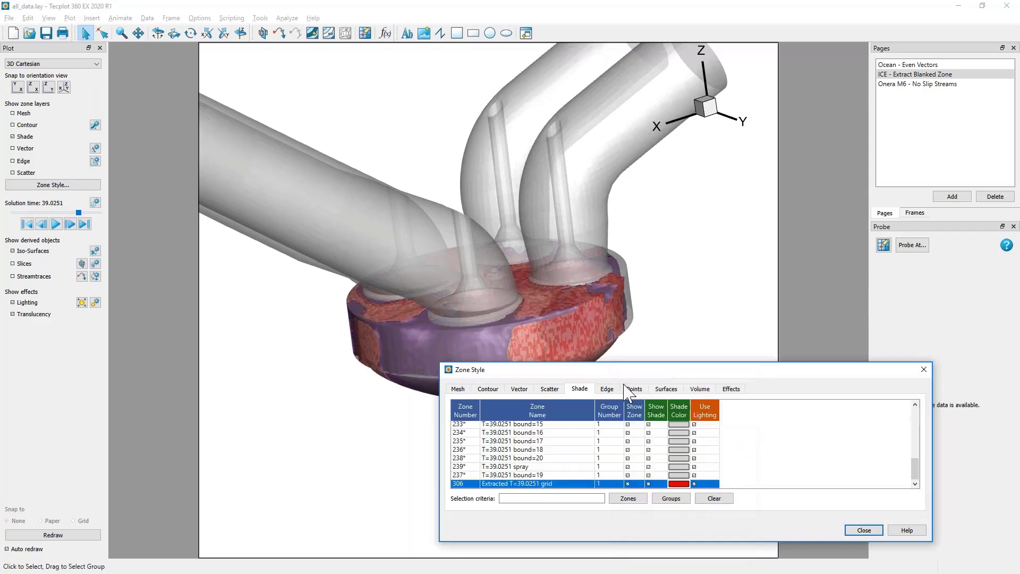
left_click(864, 530)
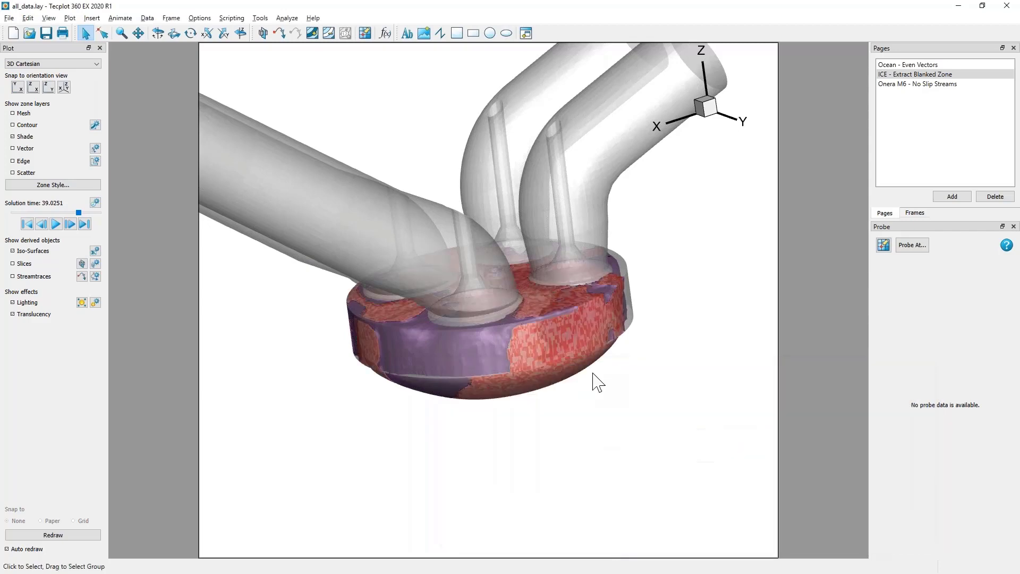
- Examine the red extracted zone between the valves and around the central plug from a close view above the cylinder
middle_click_drag(587, 287, 522, 406)
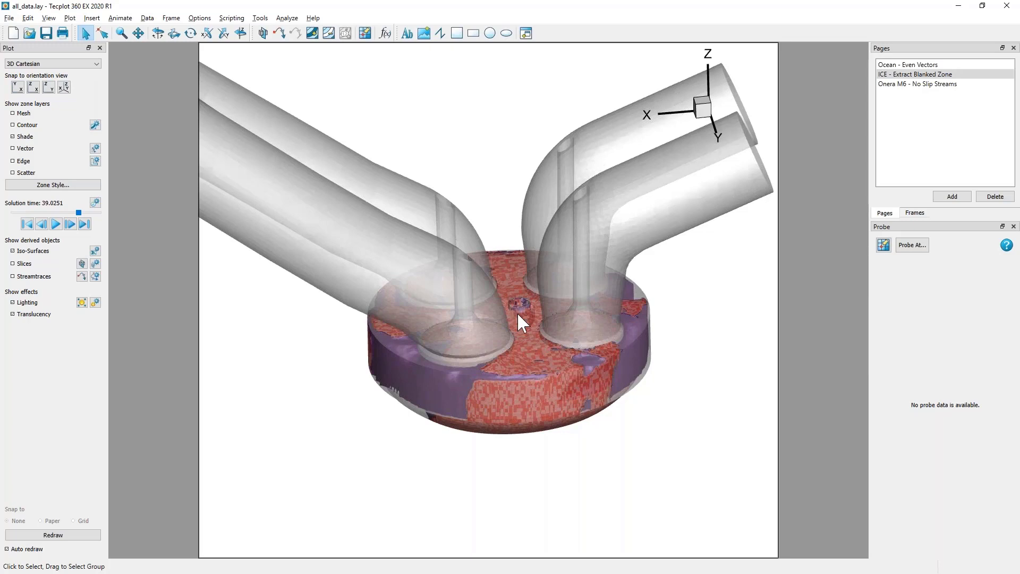
middle_click_drag(518, 358, 510, 473)
middle_click_drag(517, 341, 481, 536)
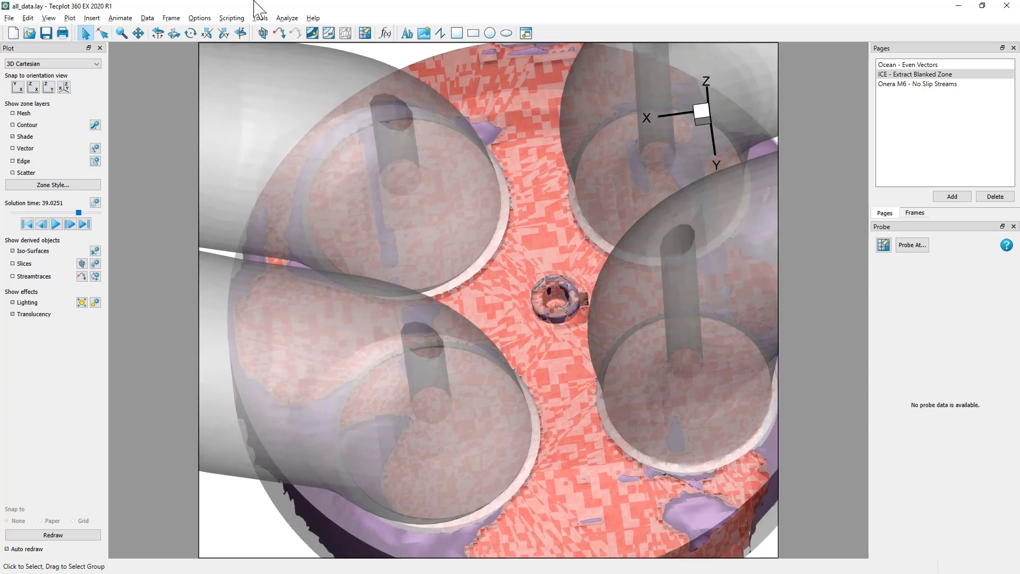
left_click(147, 17)
mouse_move(153, 32)
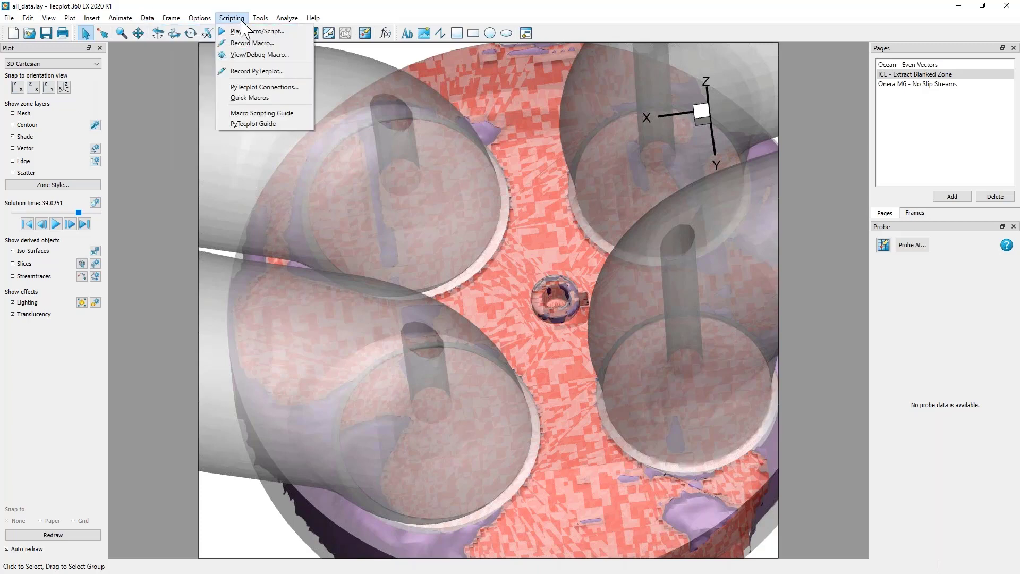
left_click(232, 18)
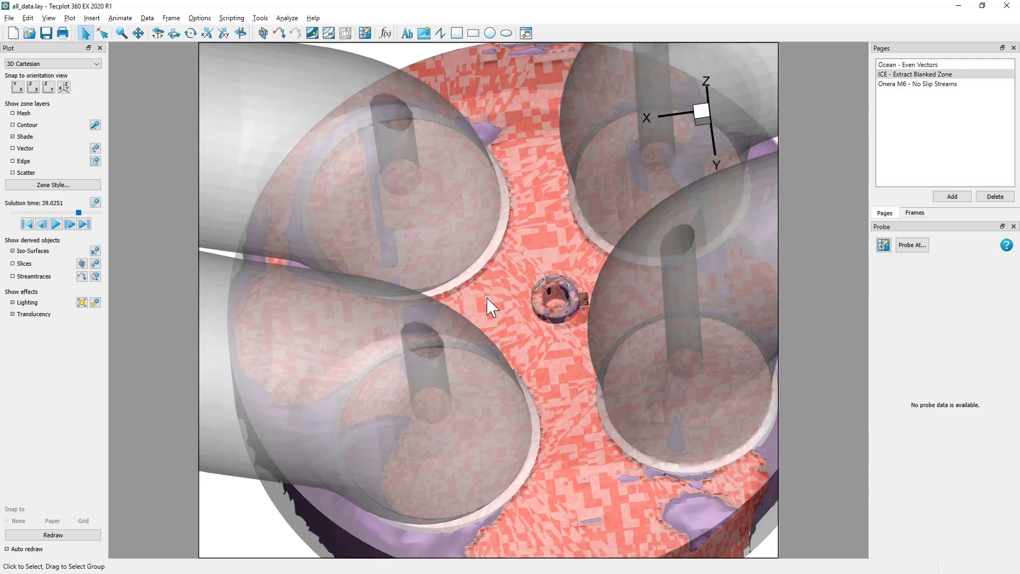
- Switch to the Onera M6 - No Slip Streams page and probe the variable values at eight points across the wing surface
left_click(889, 85)
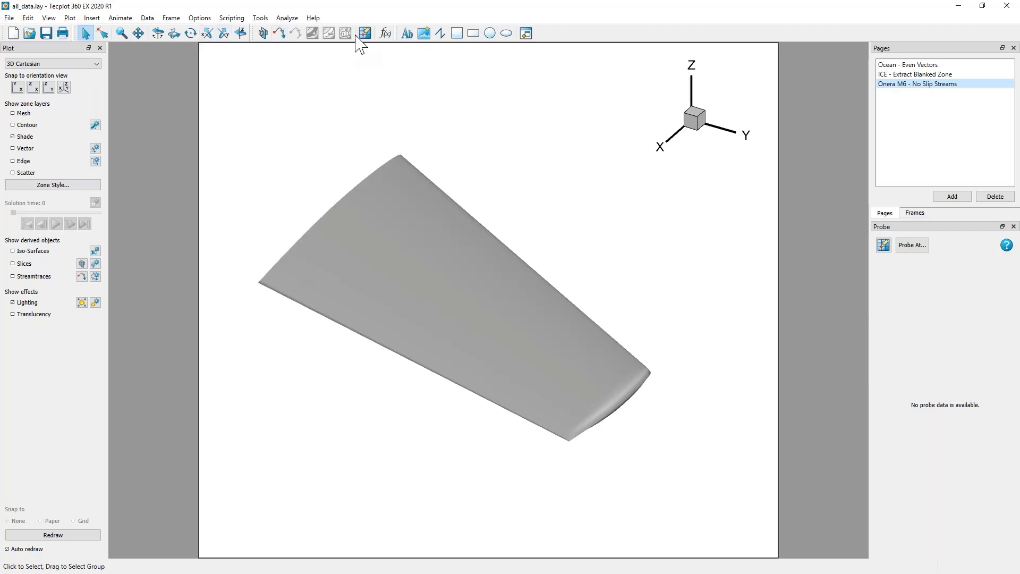
left_click(365, 33)
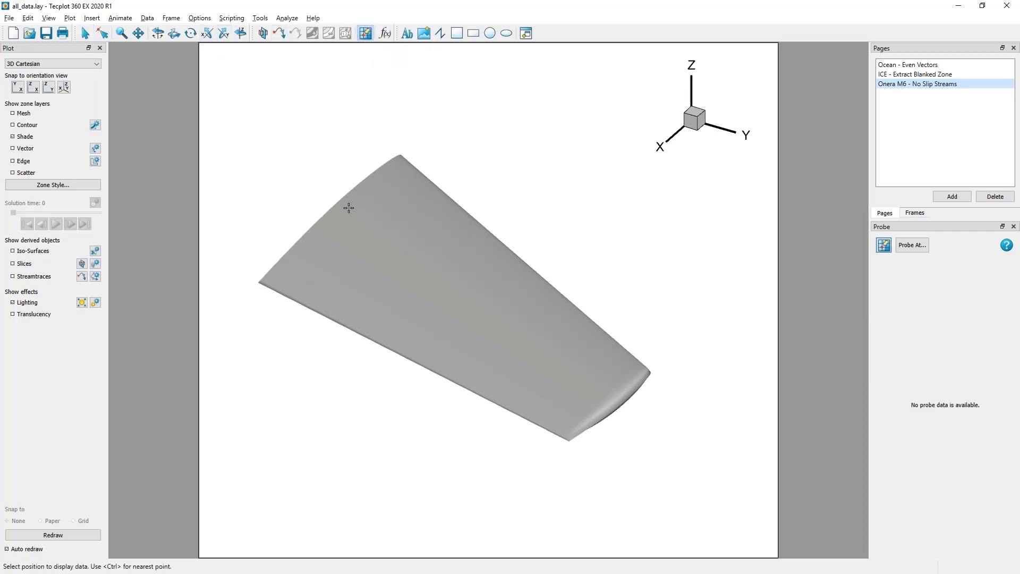
left_click(377, 231)
left_click(438, 285)
left_click(468, 310)
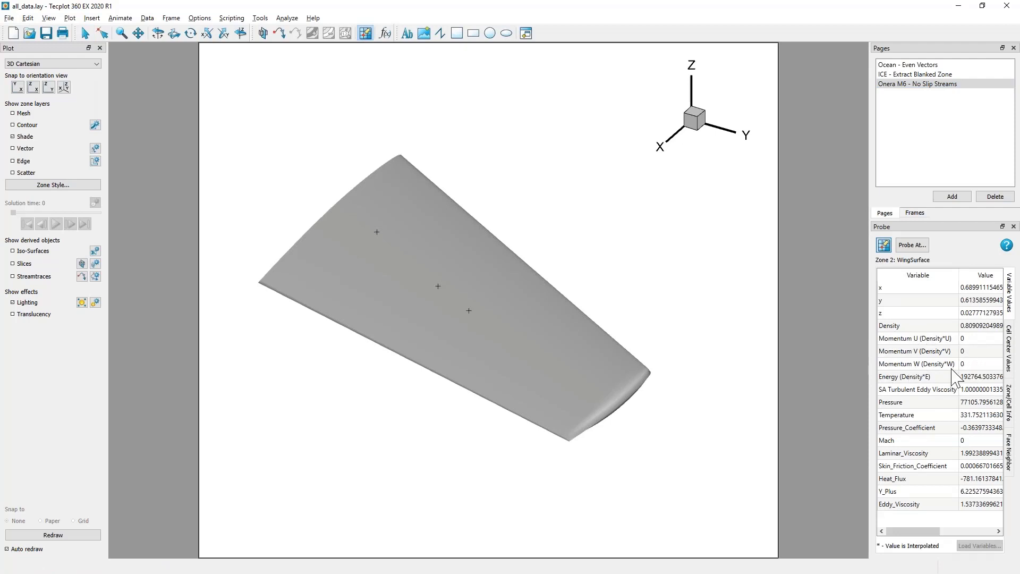
left_click(519, 339)
left_click(488, 285)
left_click(484, 337)
left_click(413, 301)
left_click(411, 257)
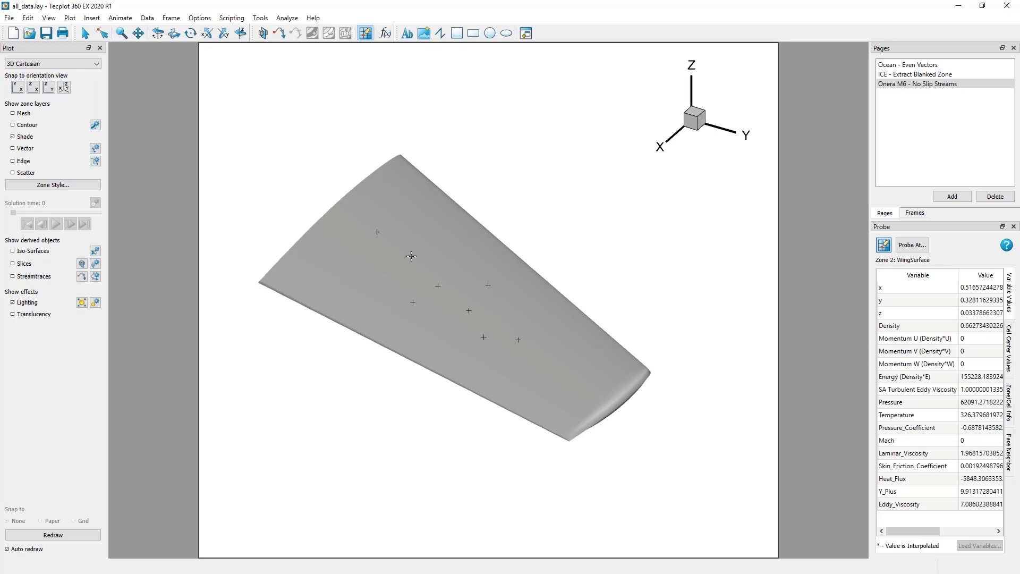
- Place a slice through the middle of the Onera M6 wing with the Slice tool
left_click(82, 264)
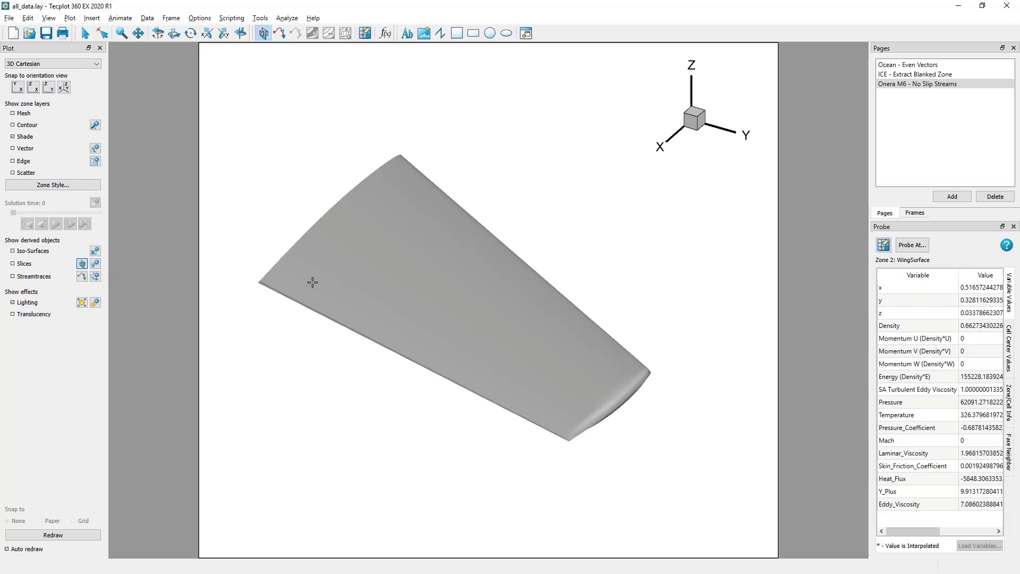
left_click(455, 278)
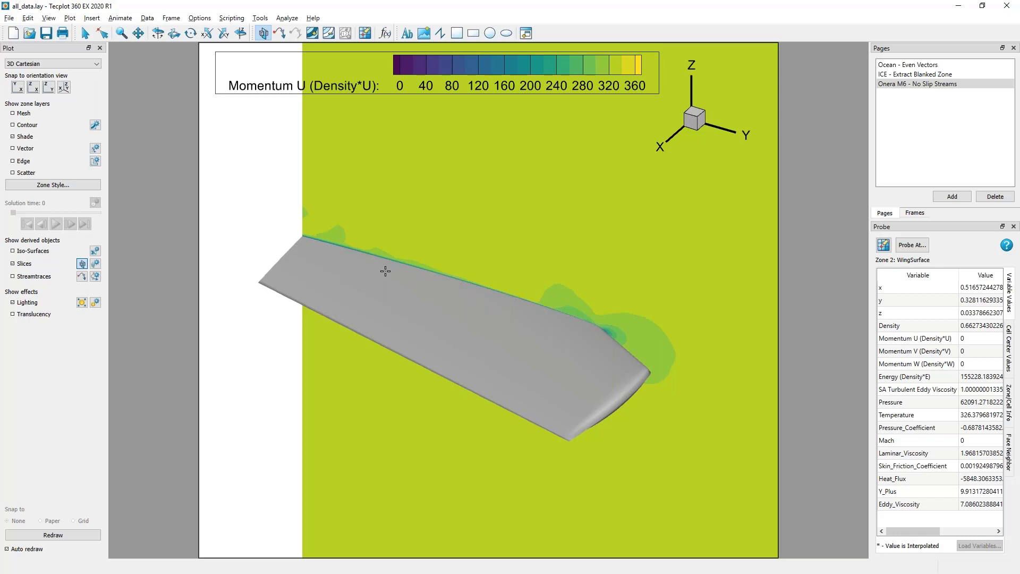
- Switch the streamtrace format to Volume Line, and return it to Surface Line
left_click(96, 276)
left_click(774, 338)
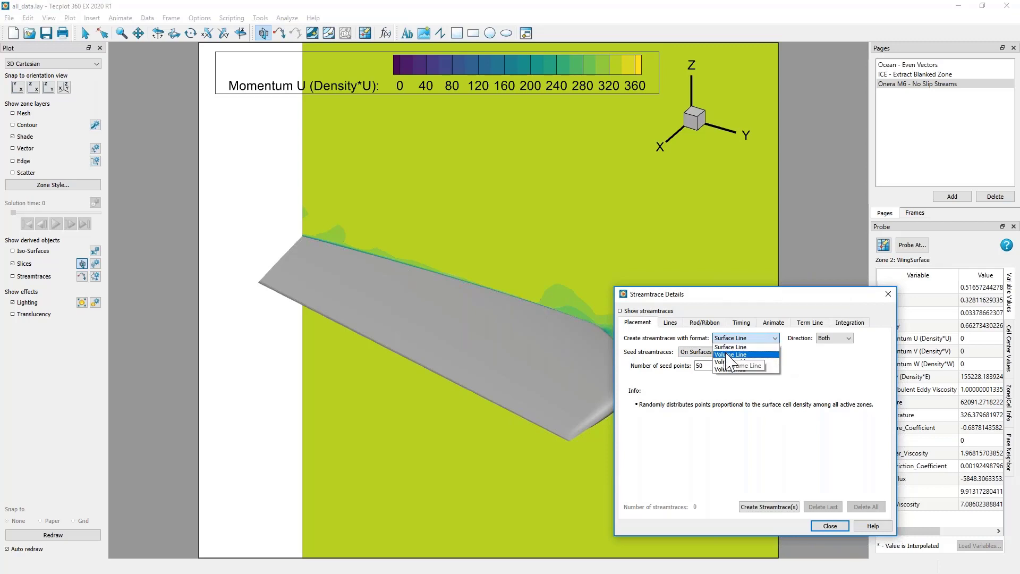
left_click(728, 354)
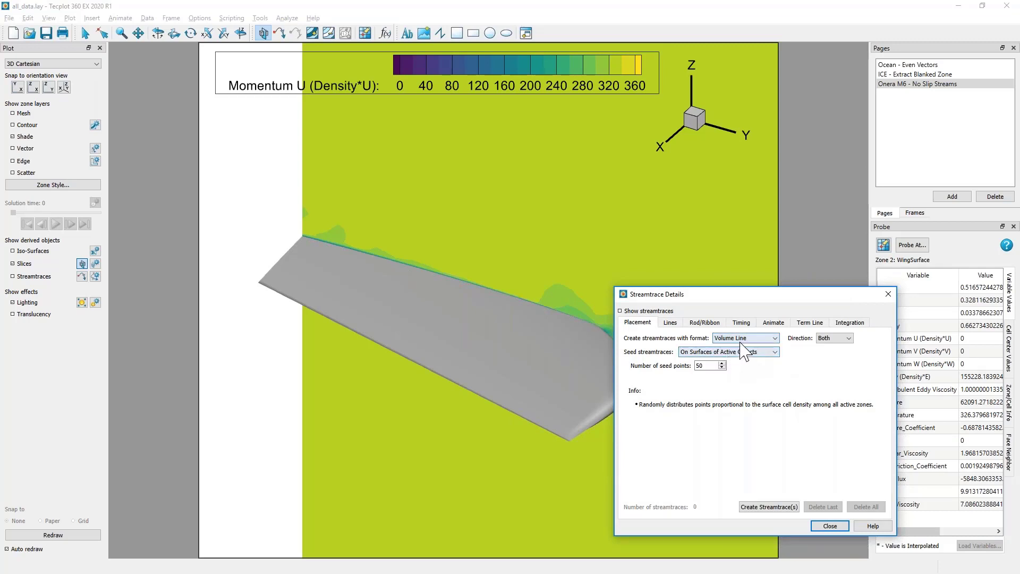
left_click(744, 339)
left_click(737, 348)
- Place seven surface-line streamtraces spaced across the upper face of the wing and close the streamtrace settings
left_click(81, 276)
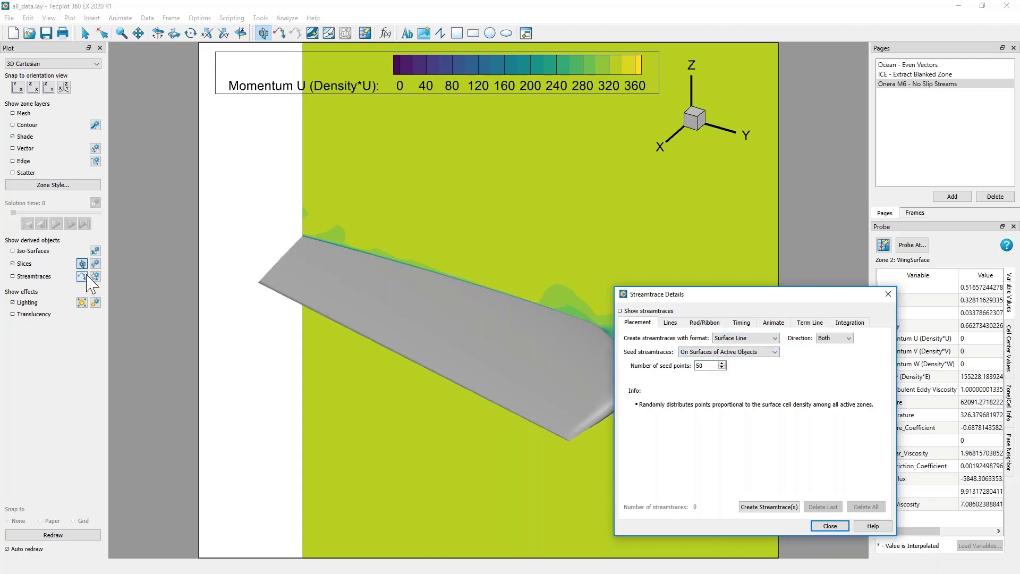
left_click(350, 271)
left_click(386, 281)
left_click(435, 306)
left_click(453, 314)
left_click(499, 325)
left_click(516, 335)
left_click(558, 358)
left_click(829, 526)
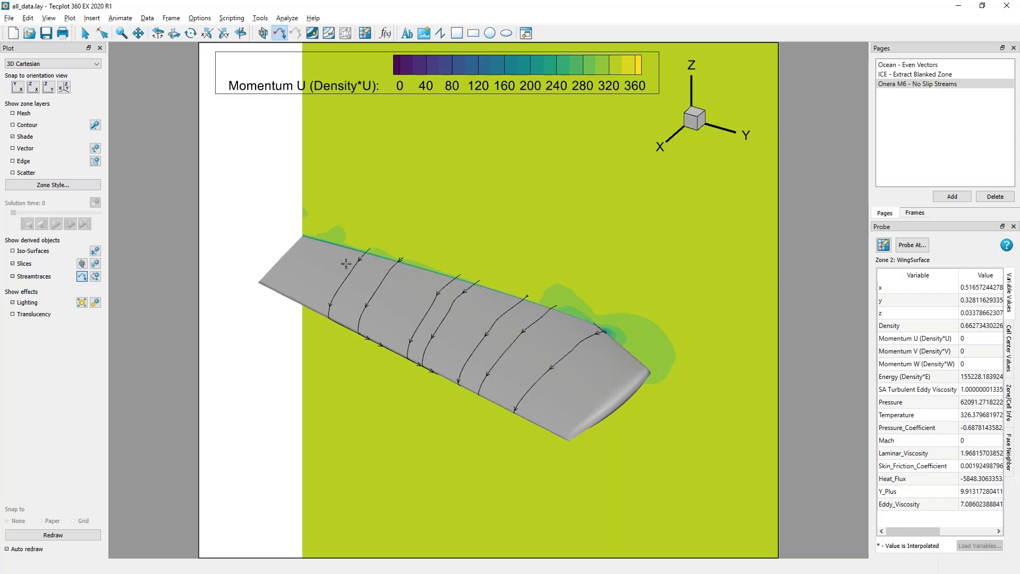
key("Escape")
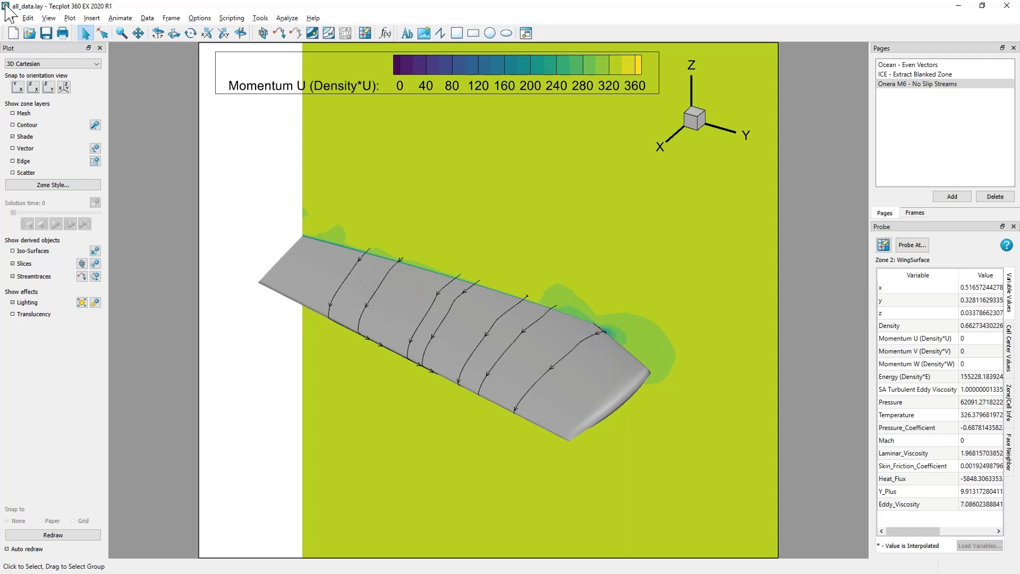
- Open the Advanced 3D Control settings and set the line lift fraction to 0%
left_click(49, 18)
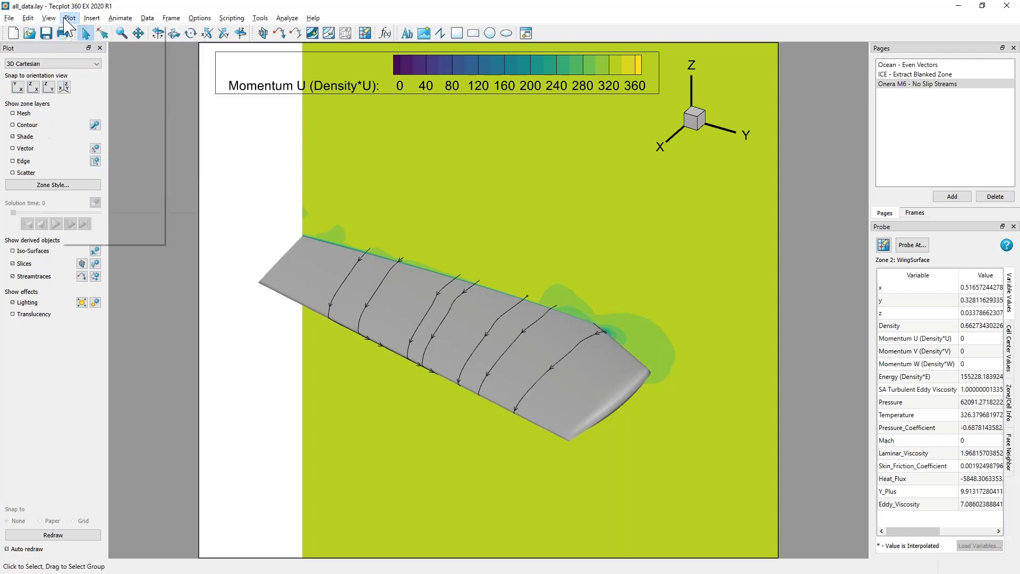
left_click(69, 18)
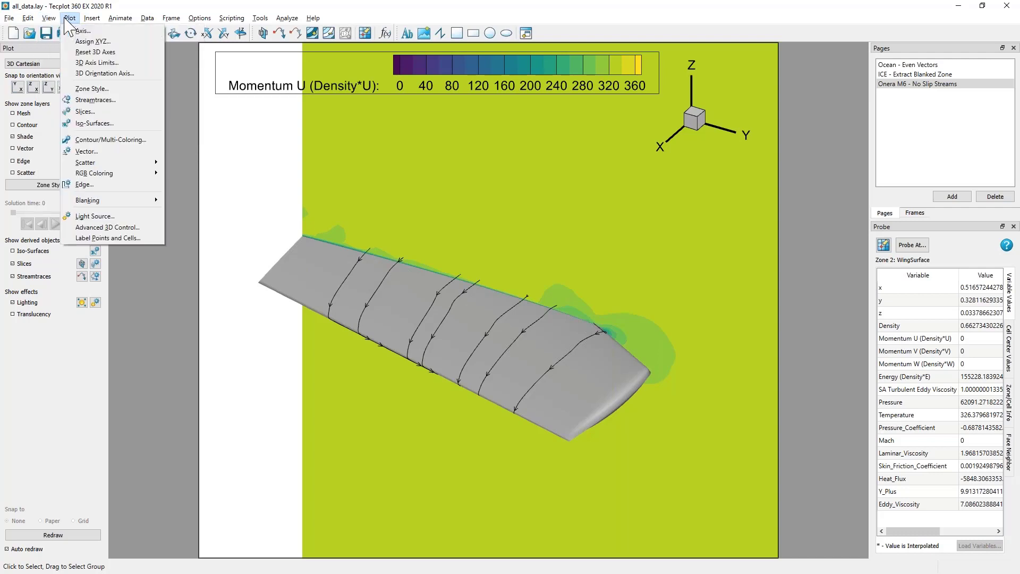
left_click(93, 227)
left_click_drag(494, 250, 710, 278)
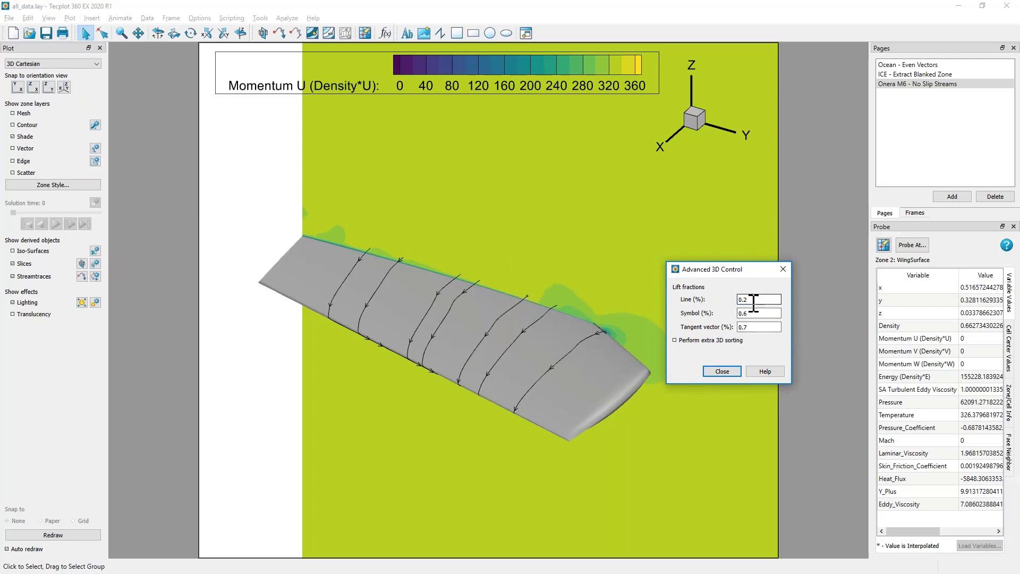
left_click_drag(753, 301, 732, 300)
type("0")
key("Tab")
- Set the line lift fraction to 0.02%
left_click(759, 299)
type(".002")
key("BackSpace")
key("BackSpace")
type("2")
key("Tab")
- Hide the arrowheads on the streamtrace lines and close the streamtrace and Advanced 3D Control settings
left_click(95, 276)
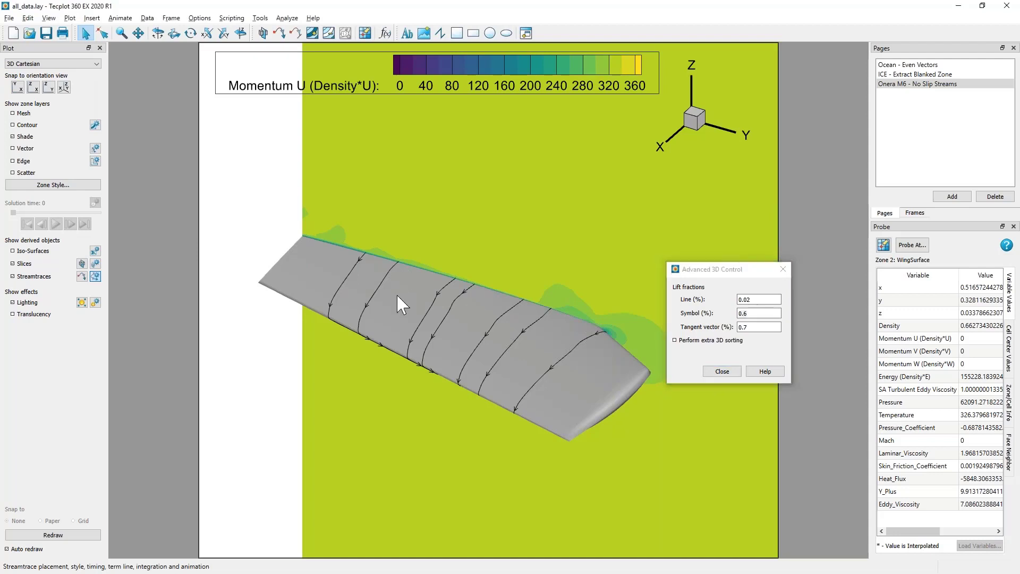
left_click(670, 324)
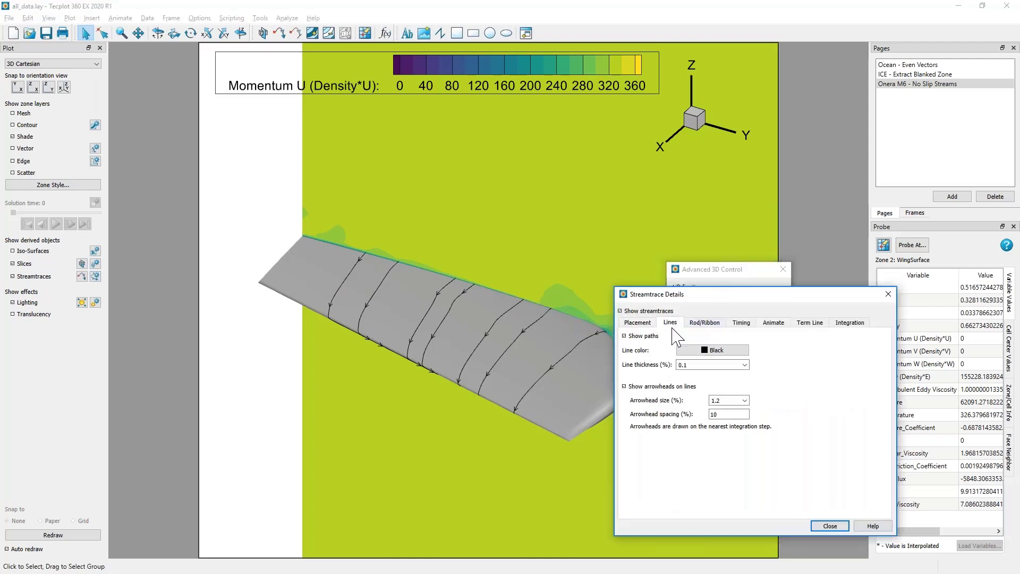
left_click(631, 386)
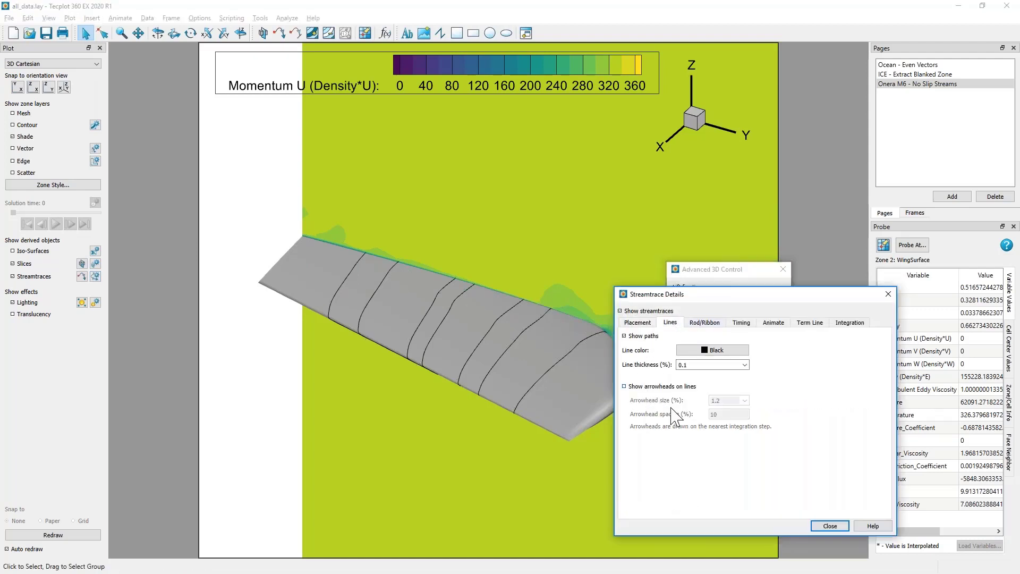
left_click(830, 526)
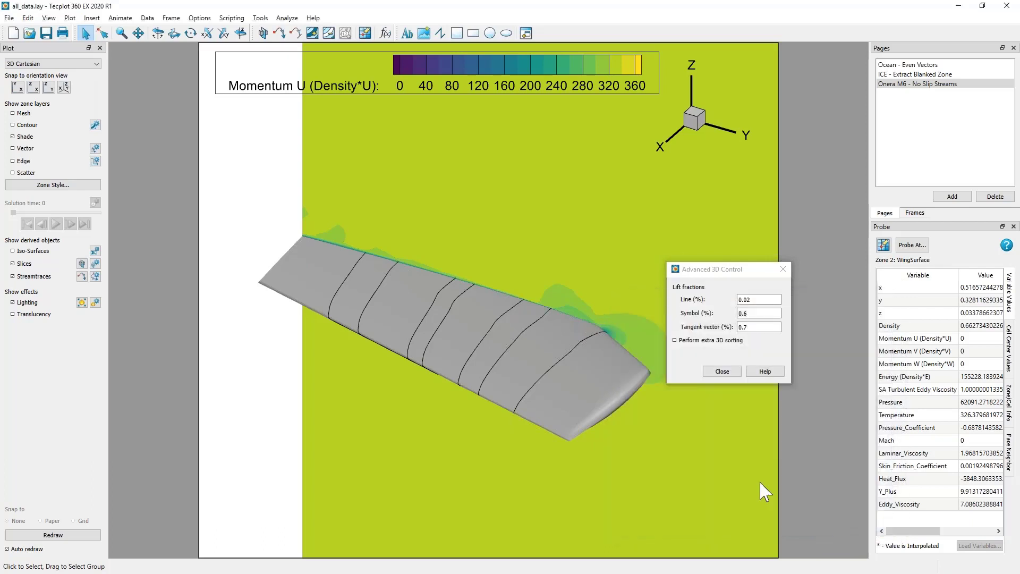
left_click(718, 372)
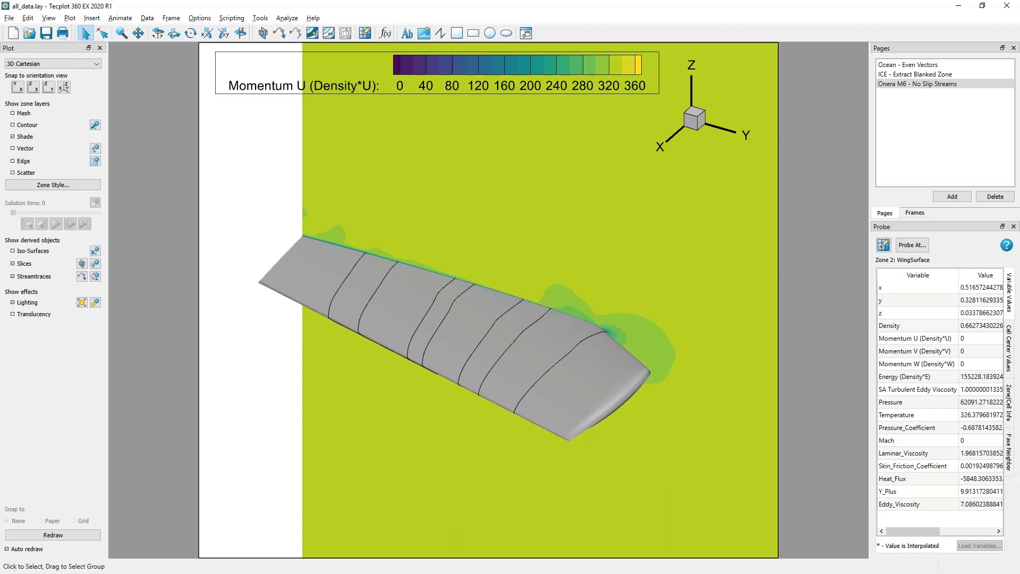
left_click(69, 18)
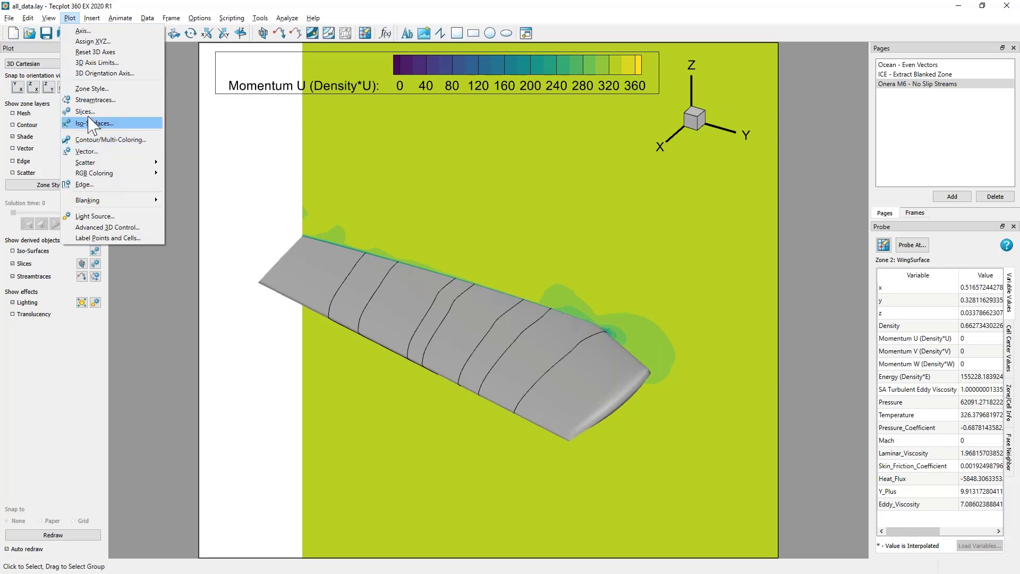
left_click(174, 164)
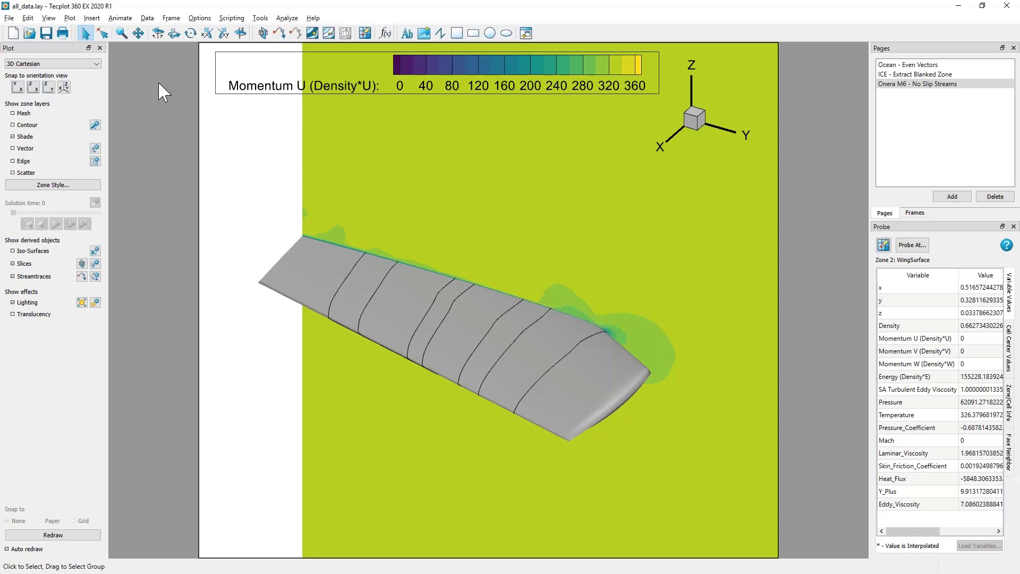
- Open the Tecplot 360 EX User's Manual and view its opening page and topic list
left_click(318, 20)
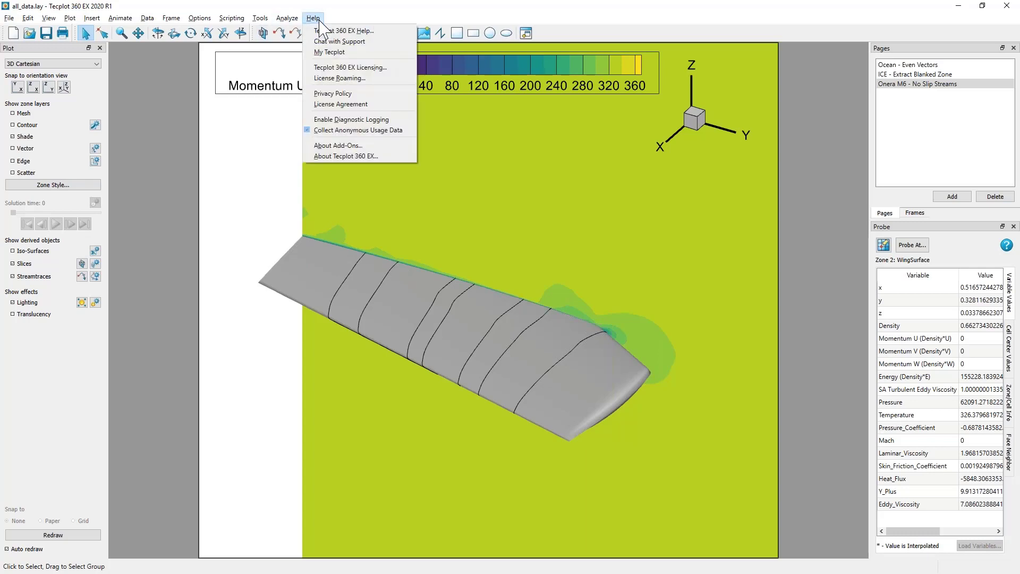
left_click(321, 28)
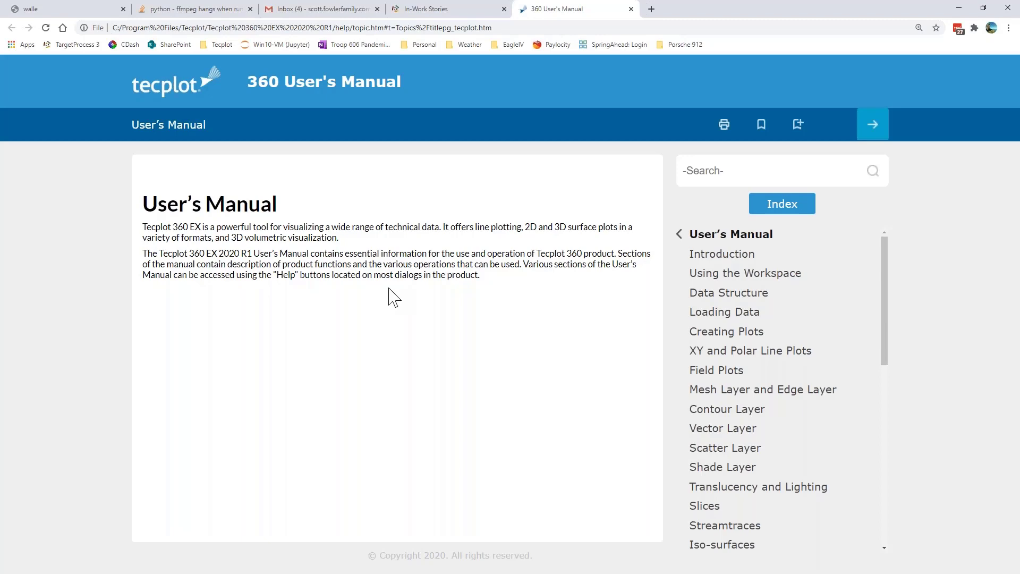
scroll(394, 297, "down", 2, "ctrl")
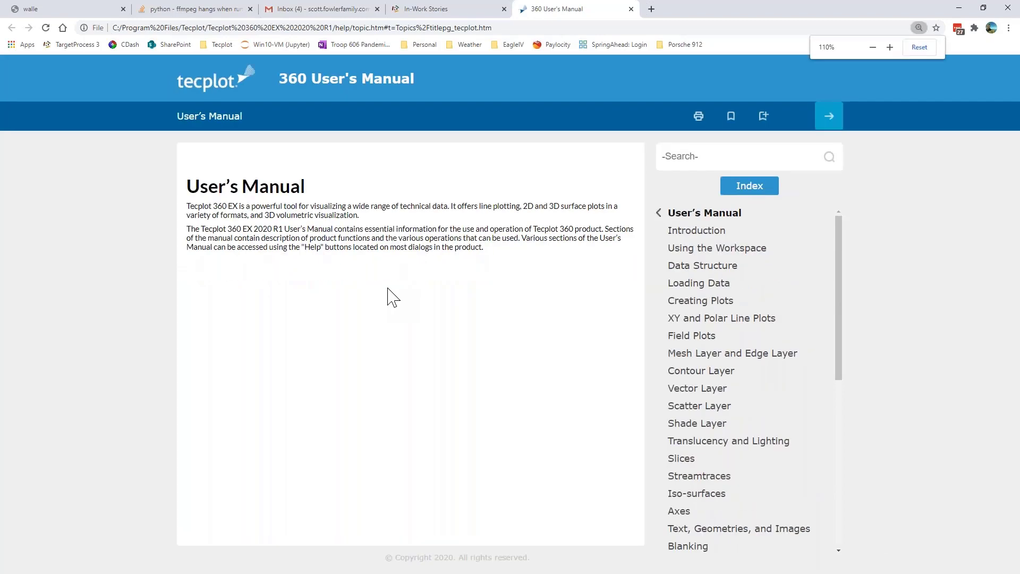
scroll(391, 296, "up", 2, "ctrl")
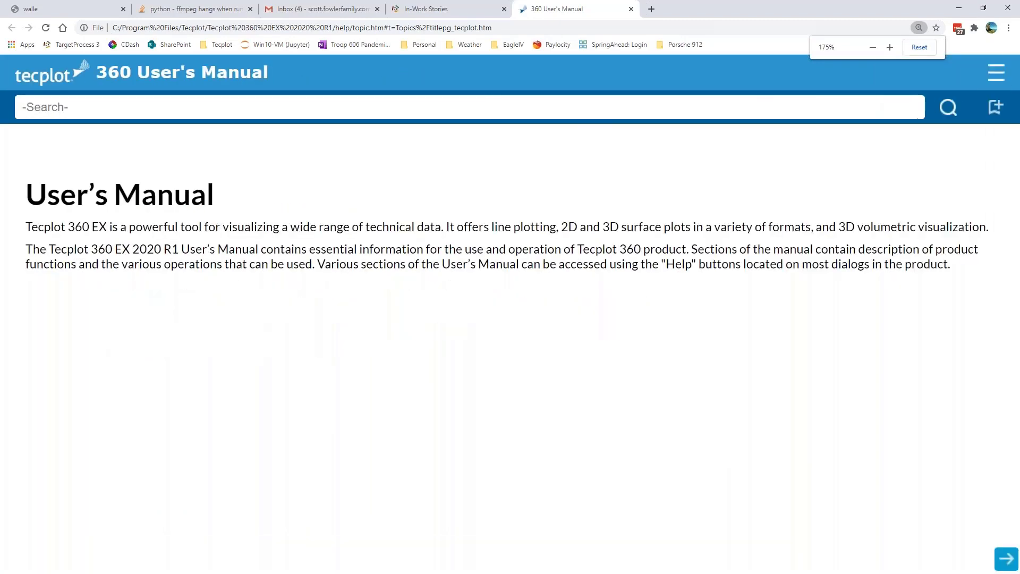
scroll(391, 296, "down", 1, "ctrl")
scroll(392, 296, "down", 1, "ctrl")
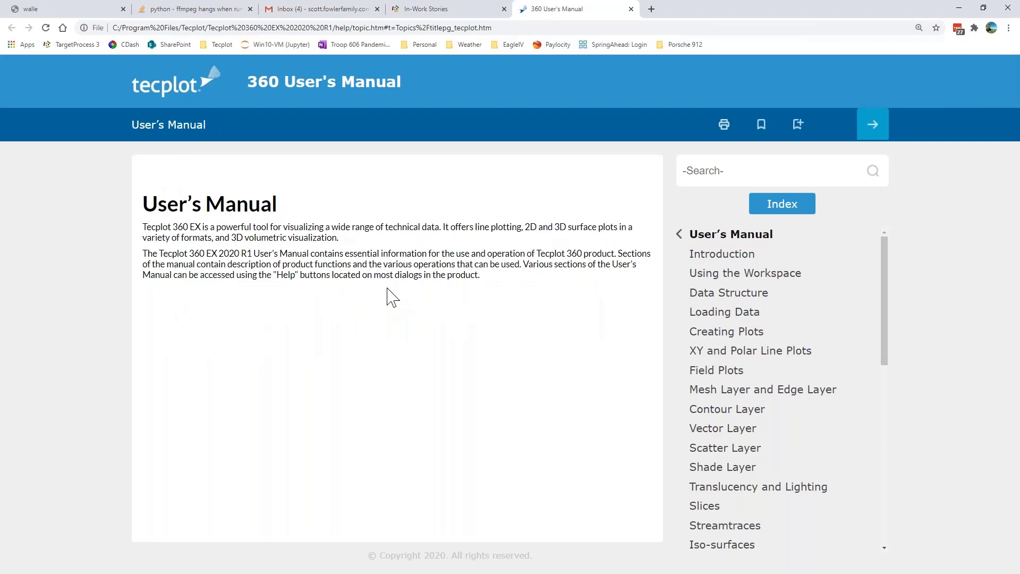
- Minimize the browser with the manual and switch to the Demo slide of the presentation
left_click(959, 9)
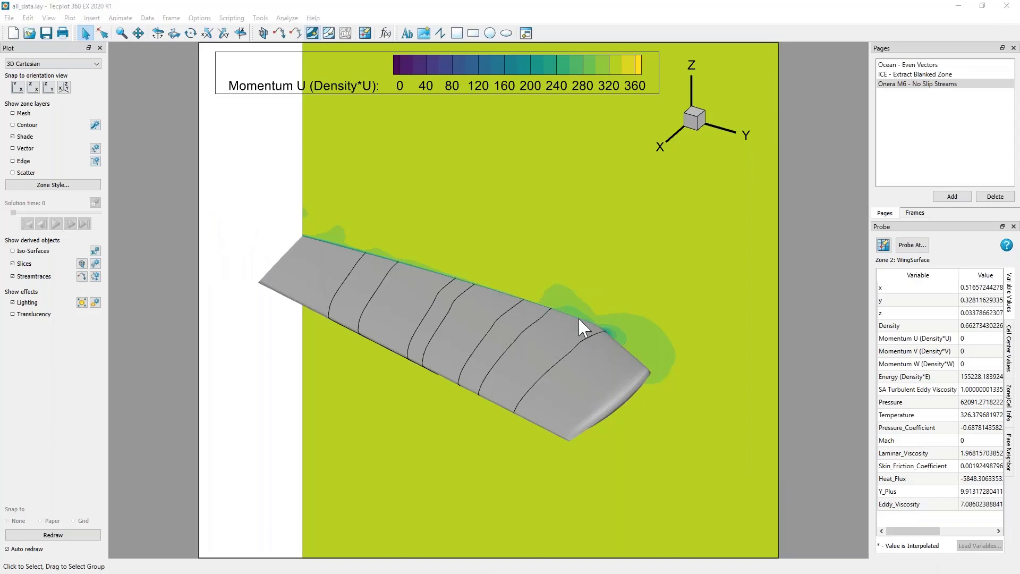
key("alt+Tab")
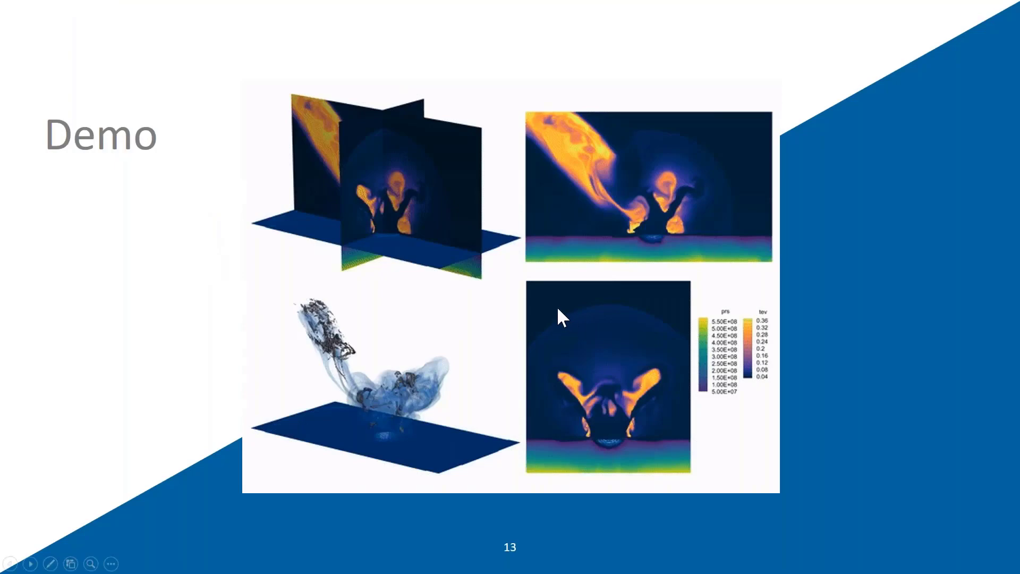